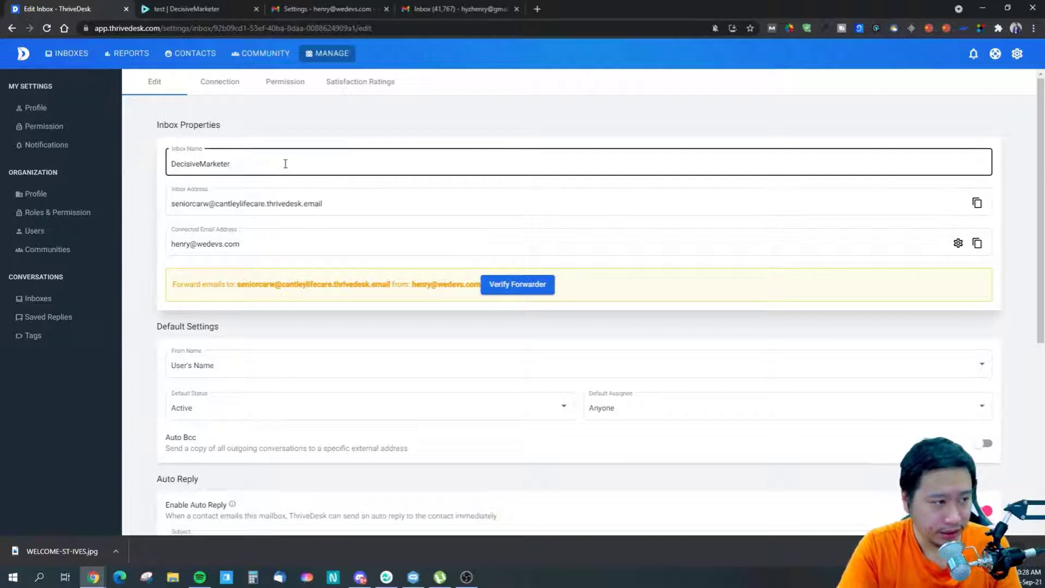
# - Copy the ThriveDesk inbox's forwarding address and switch to Gmail's forwarding settings
pyautogui.click(259, 188)
pyautogui.moveTo(175, 203)
pyautogui.mouseDown()
pyautogui.moveTo(299, 203)
pyautogui.moveTo(171, 203)
pyautogui.mouseUp()
pyautogui.click(351, 214)
pyautogui.click(327, 204)
pyautogui.click(493, 165)
pyautogui.click(323, 206)
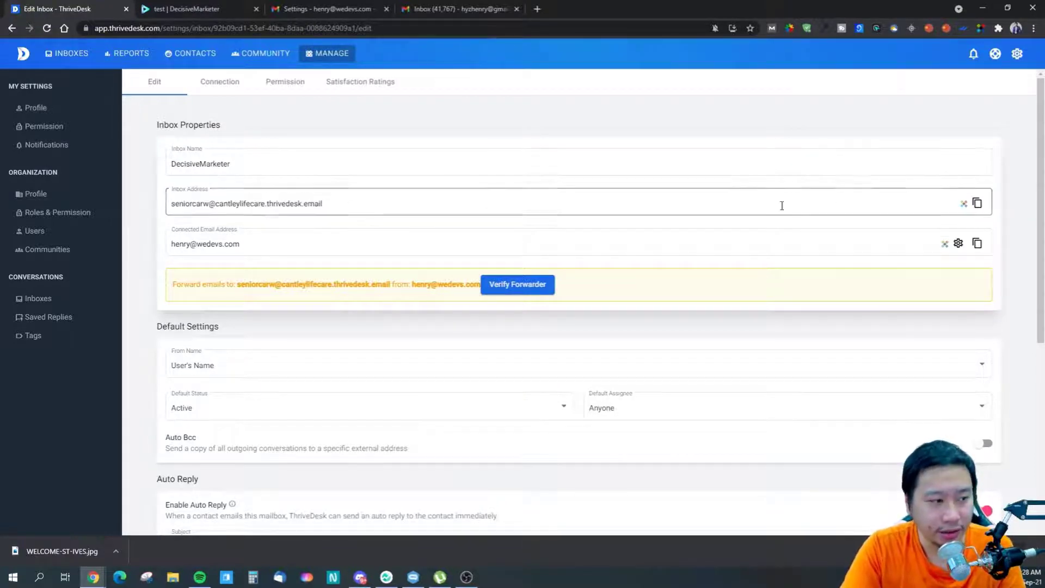
pyautogui.click(977, 203)
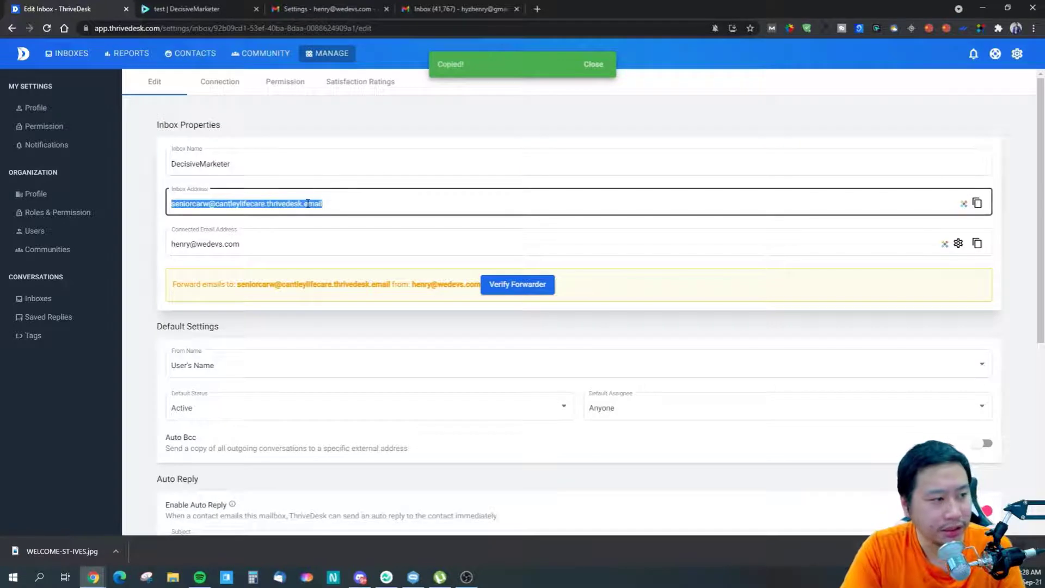
pyautogui.hotkey('ctrl', '3')
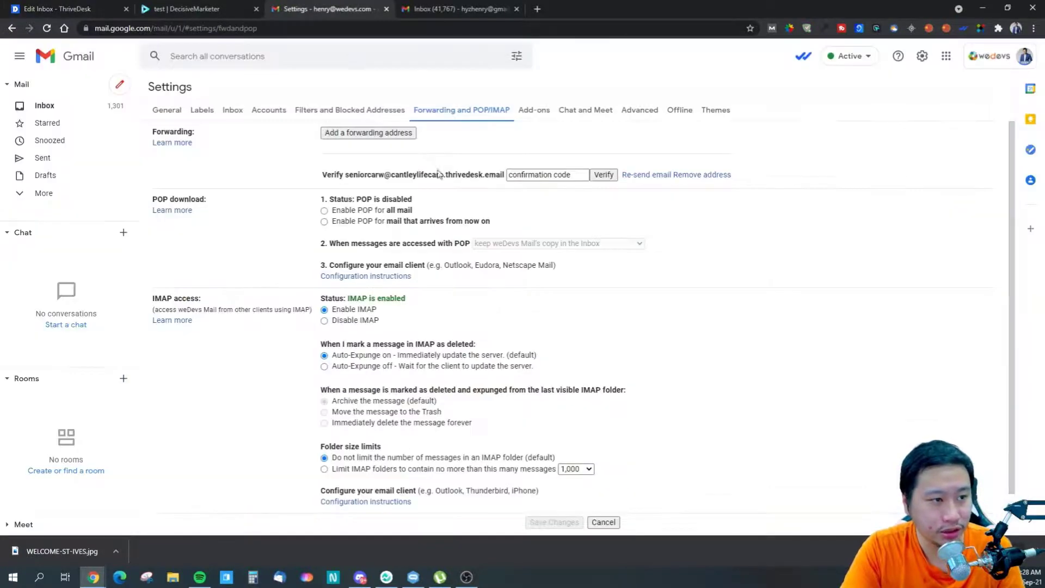
# - Switch between the ThriveDesk and Gmail tabs and briefly open the Google apps launcher
pyautogui.hotkey('ctrl', '1')
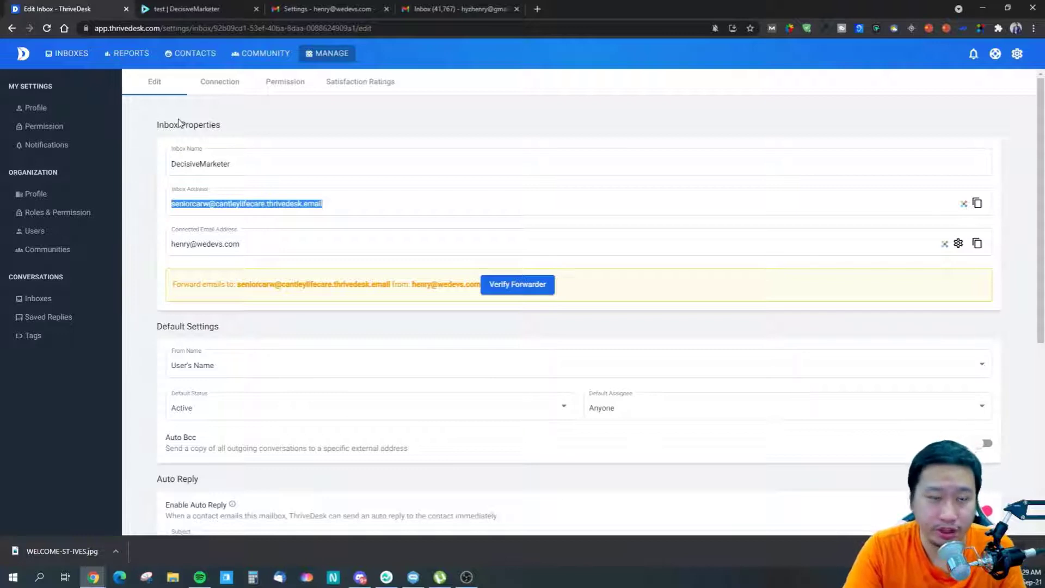
pyautogui.click(342, 7)
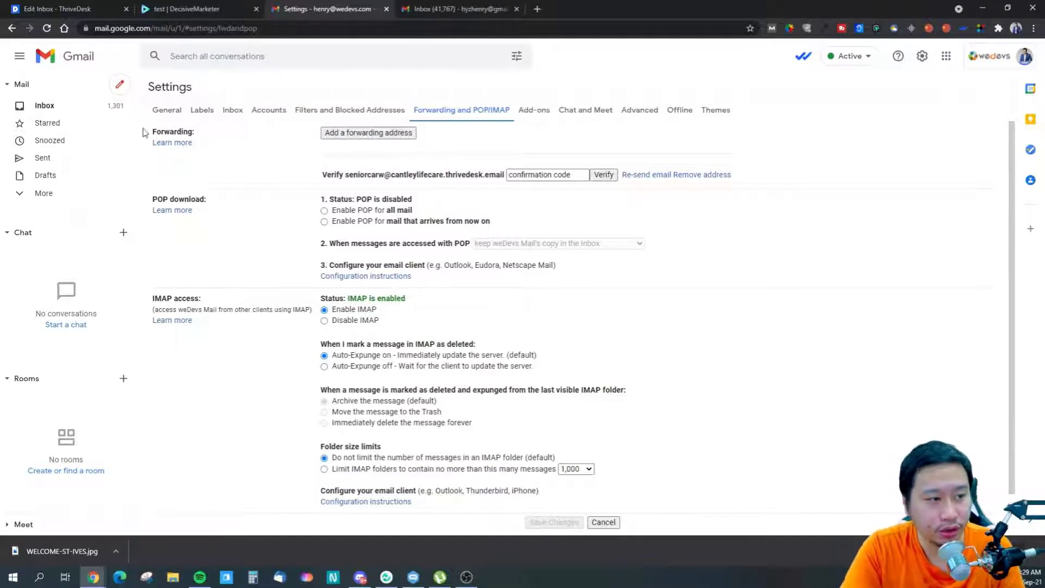
pyautogui.click(947, 56)
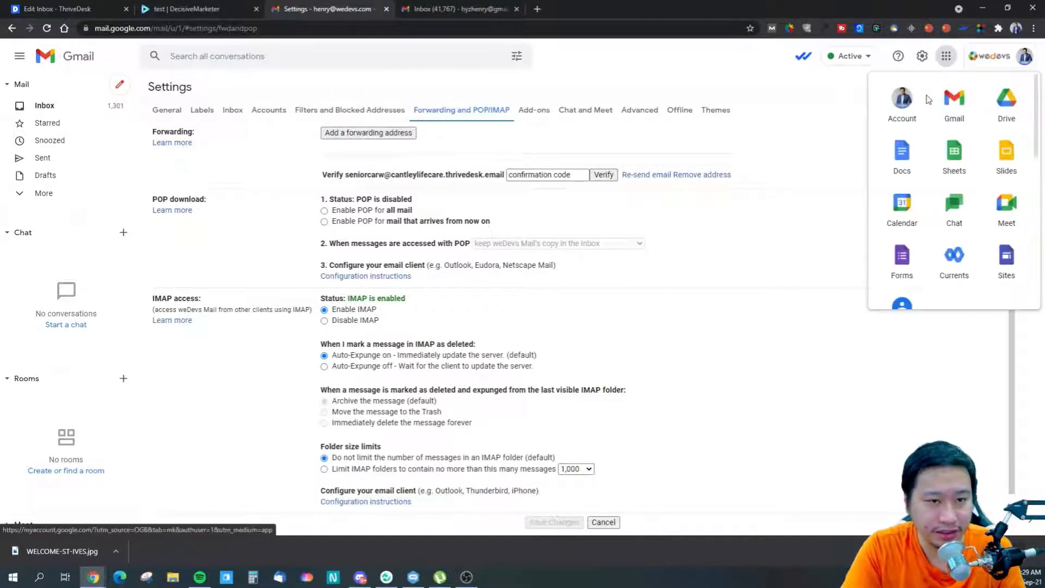
pyautogui.click(941, 58)
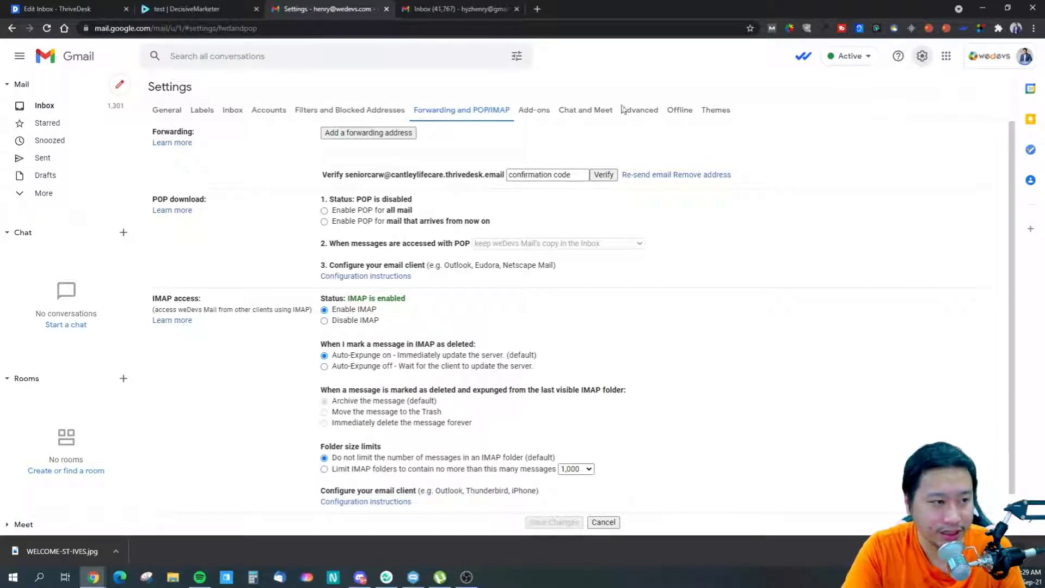
# - Paste the inbox address as a new Gmail forwarding address, cancel, and return to ThriveDesk
pyautogui.click(357, 136)
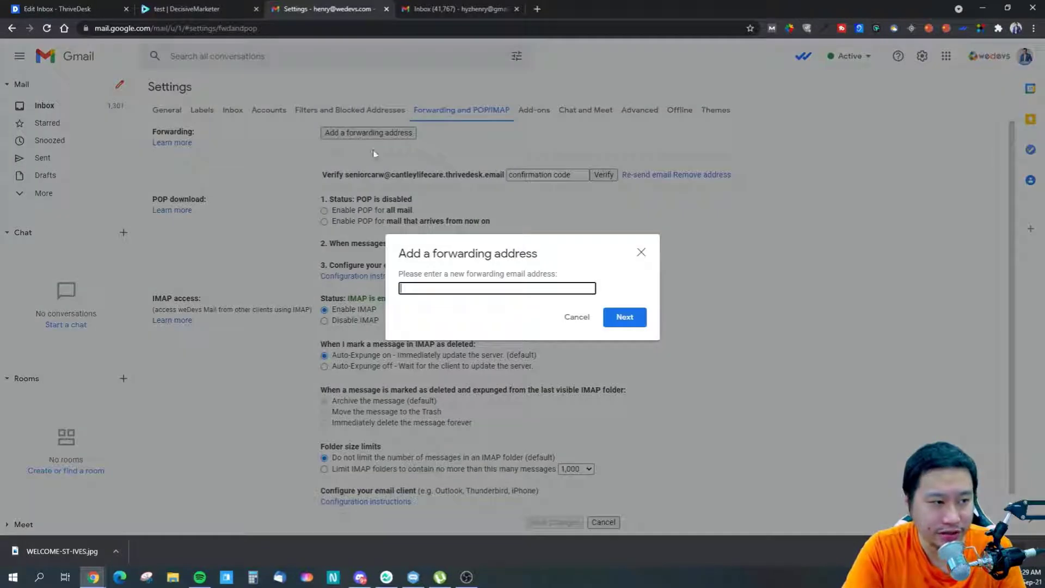
pyautogui.hotkey('ctrl', 'v')
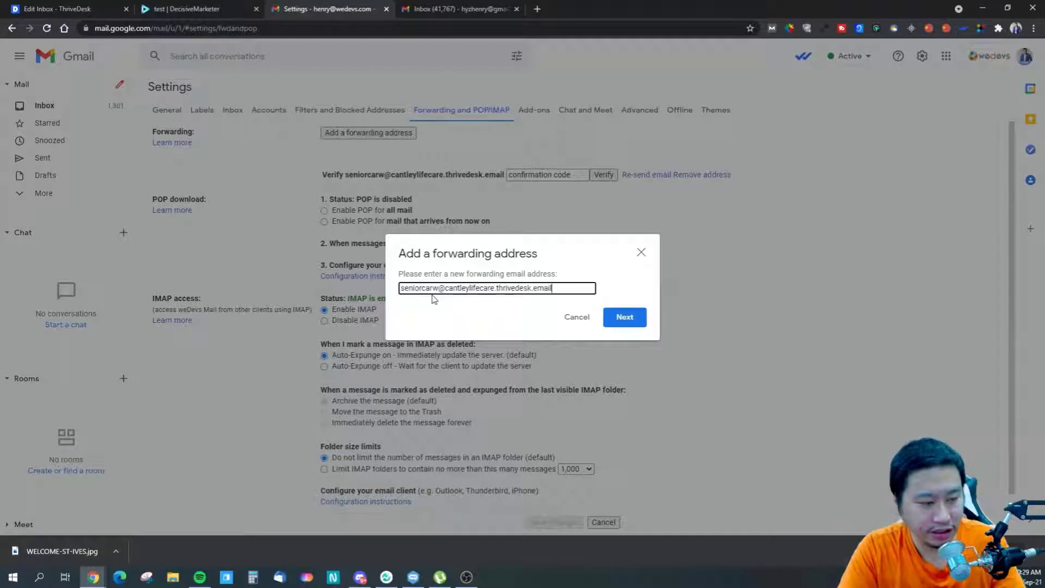
pyautogui.click(578, 318)
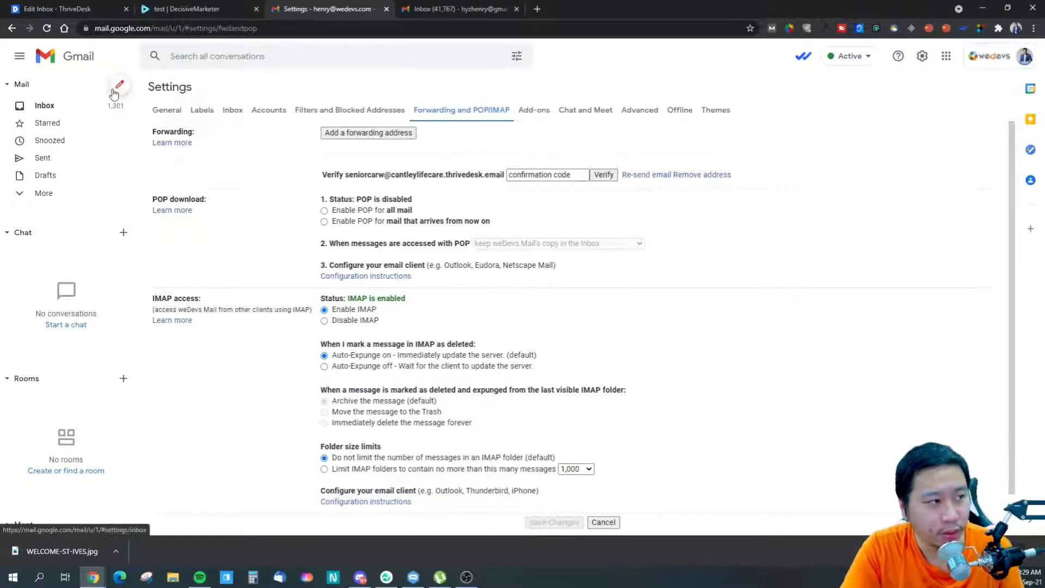
pyautogui.click(49, 13)
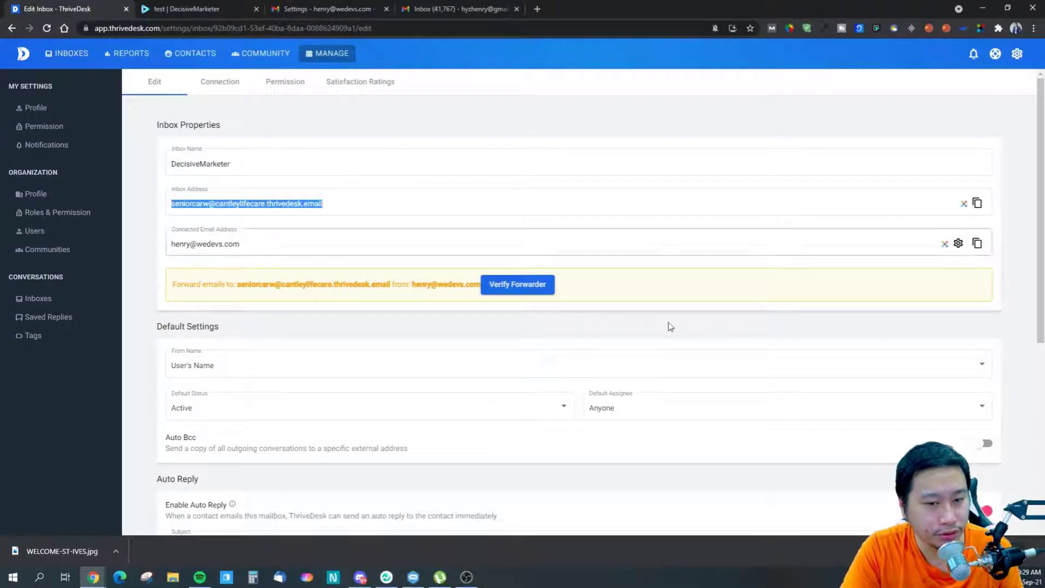
pyautogui.hotkey('alt', 'Tab')
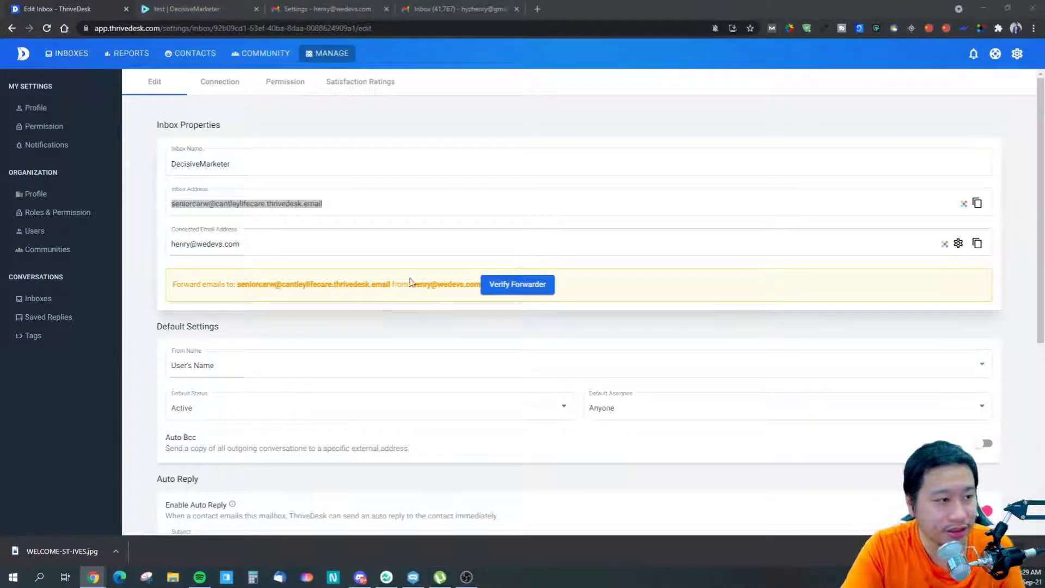
pyautogui.click(154, 241)
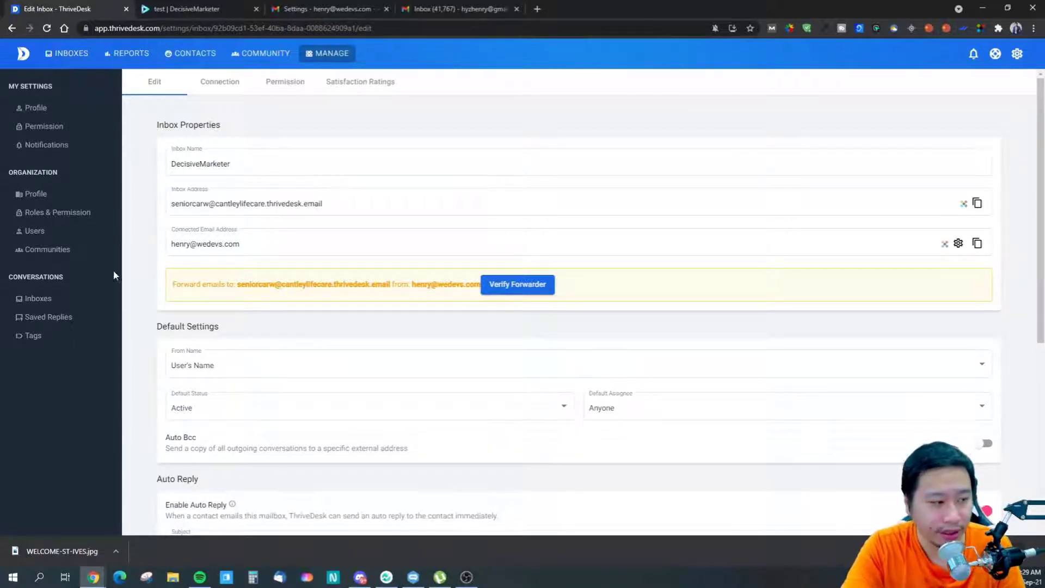
pyautogui.scroll(-1, 153, 315)
pyautogui.click(182, 320)
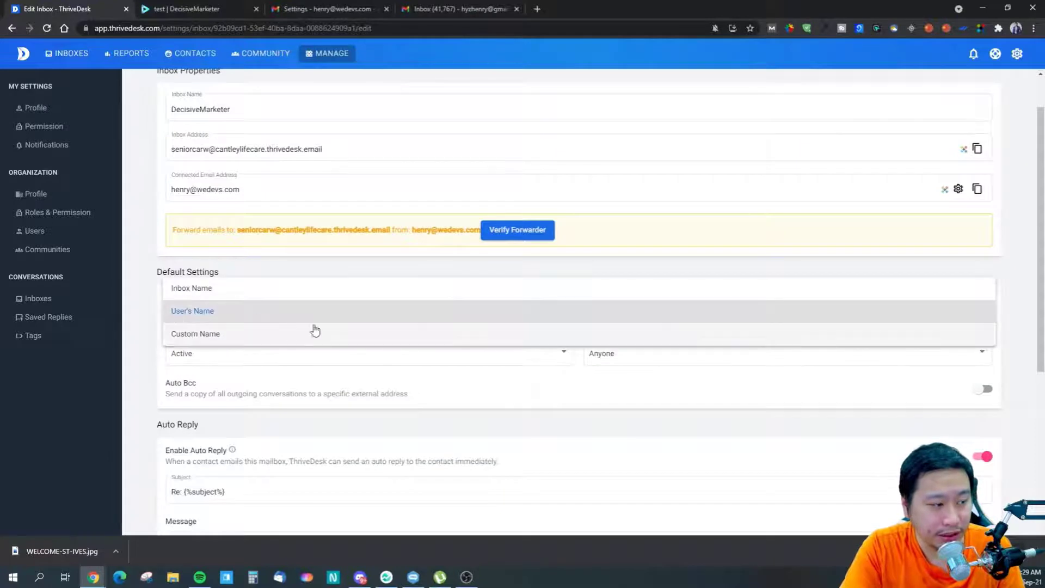
pyautogui.click(146, 346)
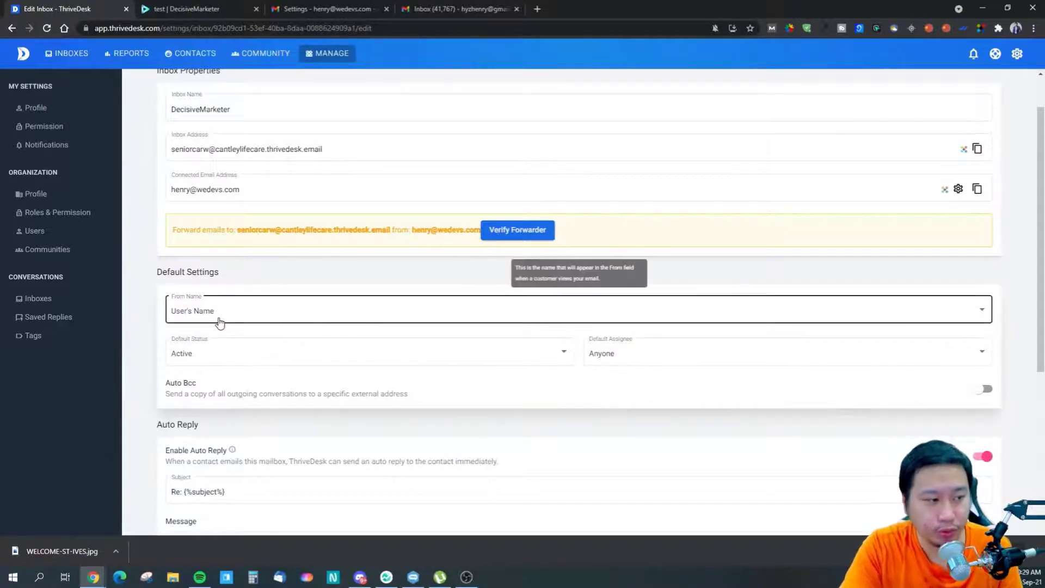
pyautogui.scroll(-2, 220, 322)
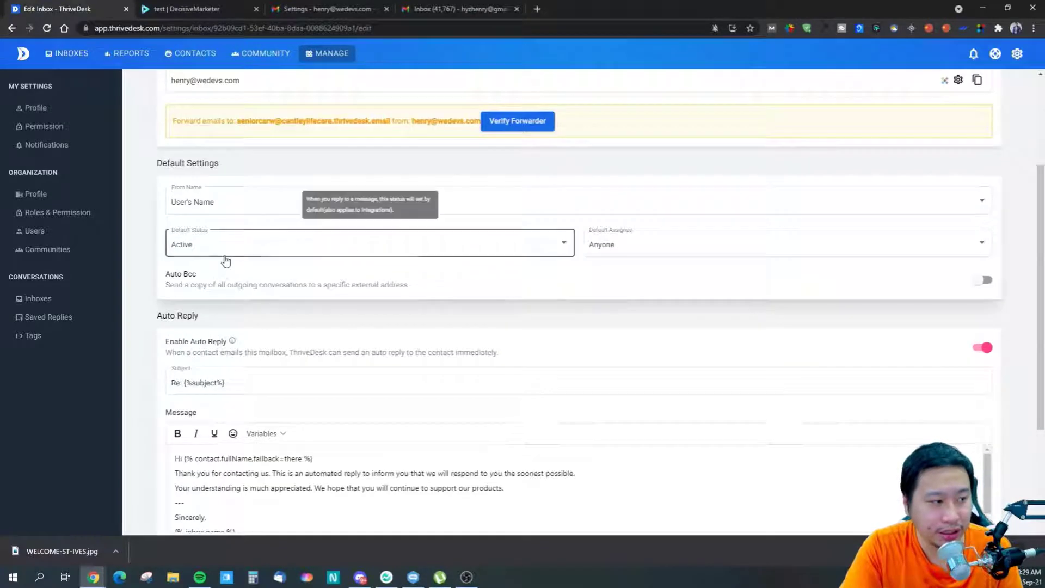
pyautogui.click(220, 256)
pyautogui.click(199, 246)
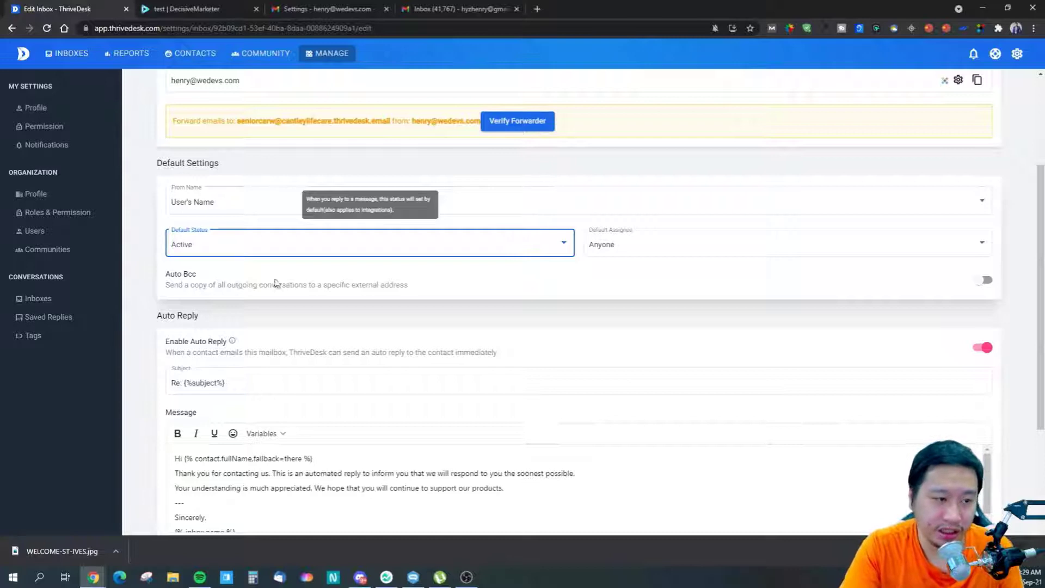
pyautogui.click(590, 255)
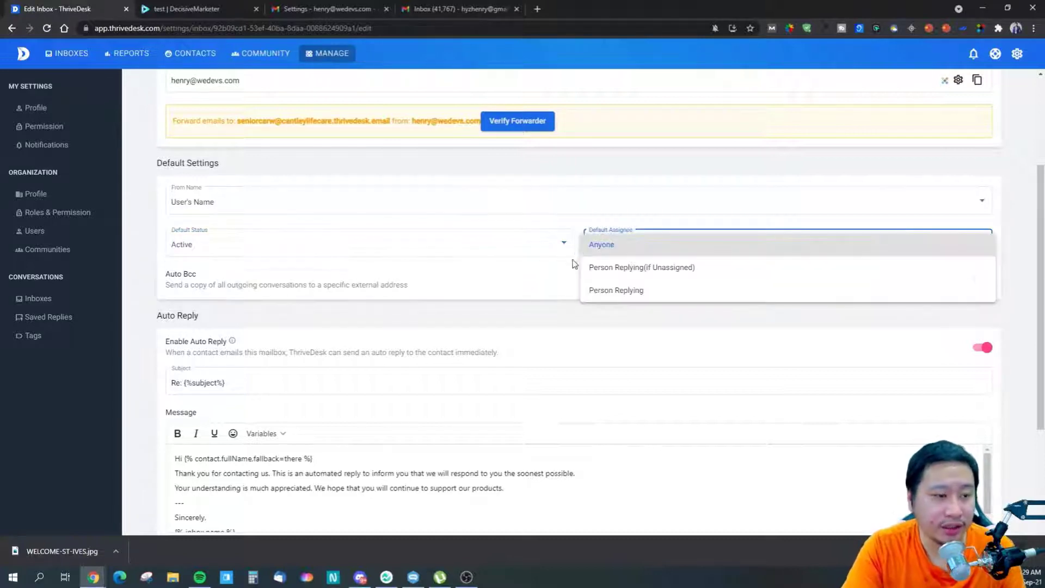
pyautogui.click(620, 316)
pyautogui.click(658, 243)
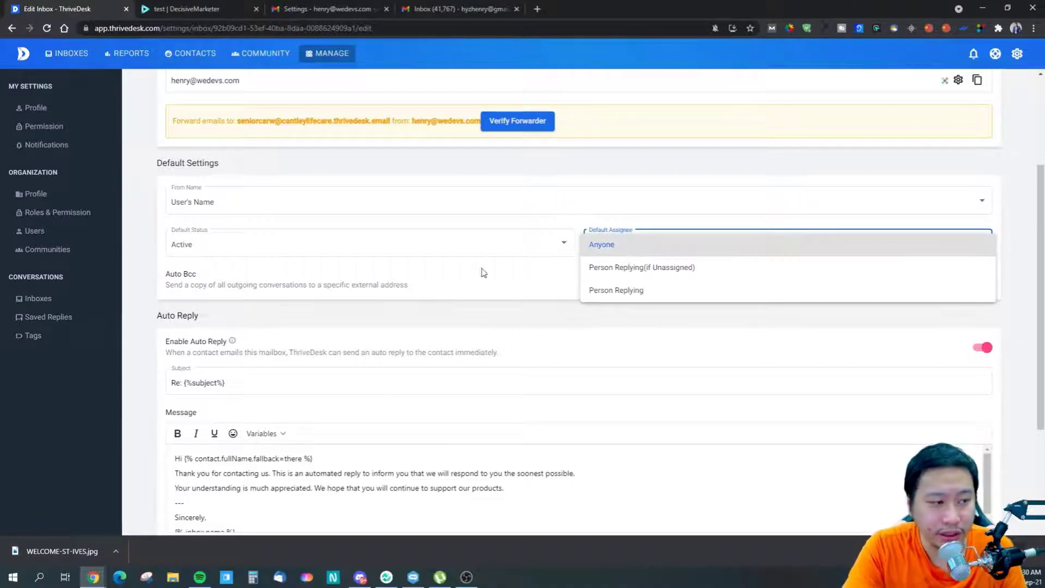
pyautogui.click(541, 324)
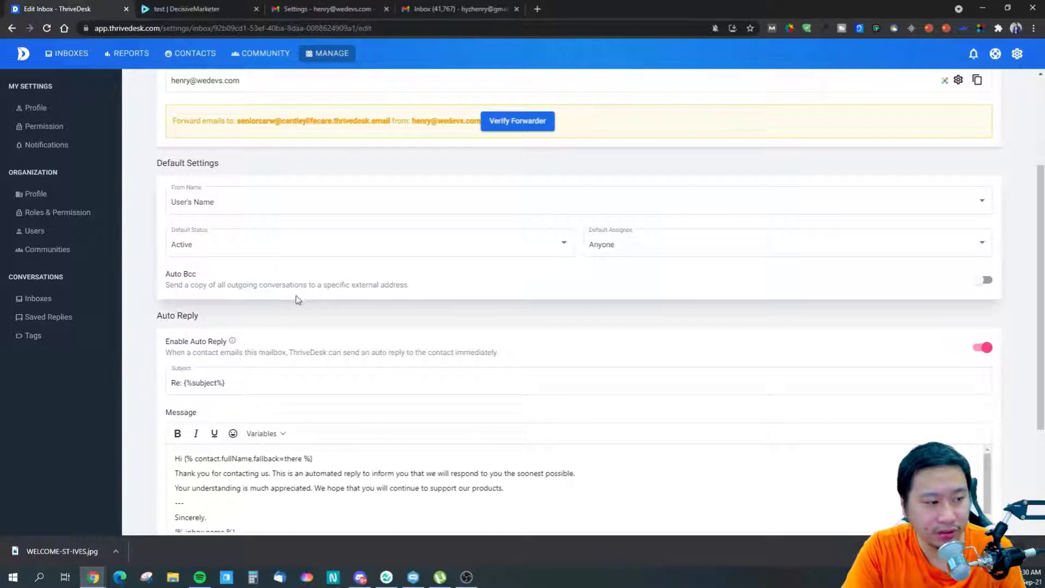
pyautogui.moveTo(325, 285); pyautogui.dragTo(404, 285)
pyautogui.click(611, 307)
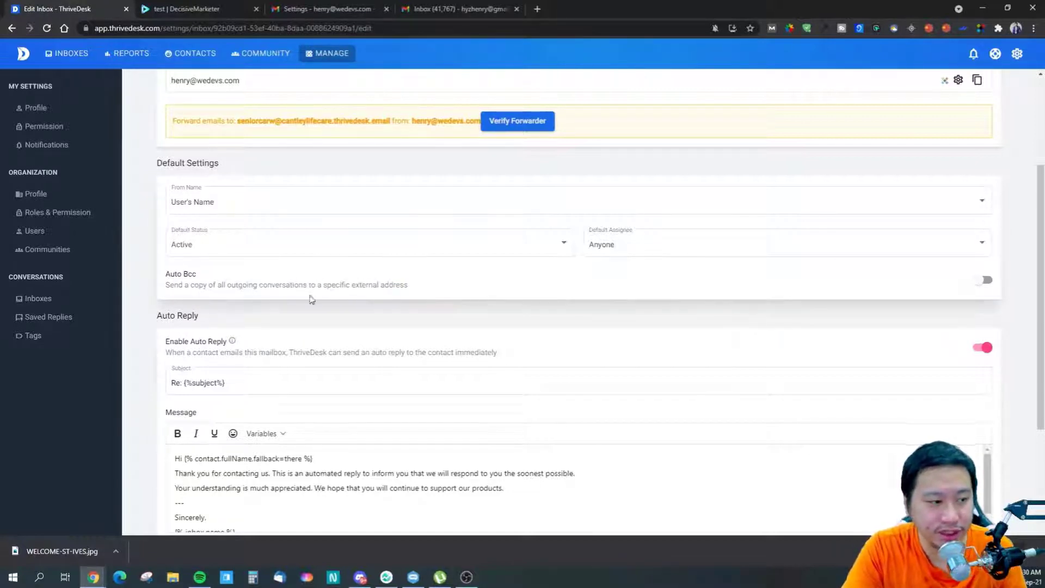
pyautogui.moveTo(190, 276); pyautogui.dragTo(238, 285)
pyautogui.click(238, 285)
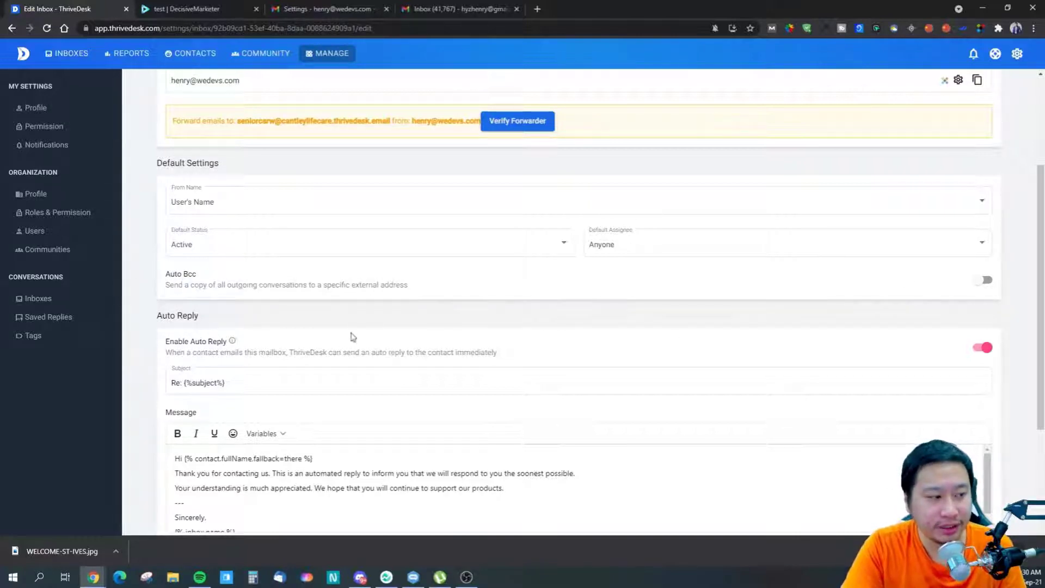
pyautogui.click(982, 352)
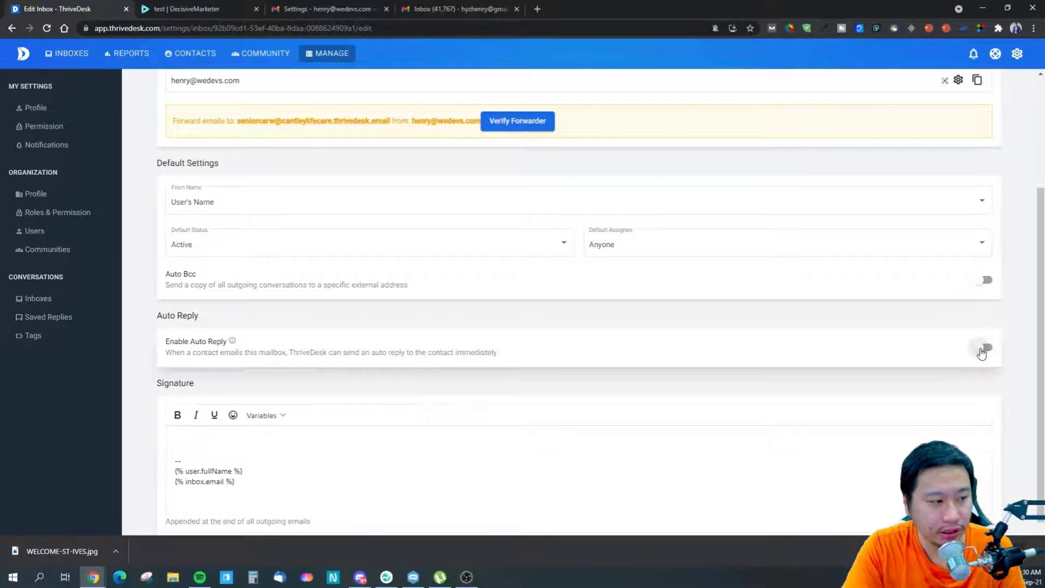
pyautogui.click(982, 352)
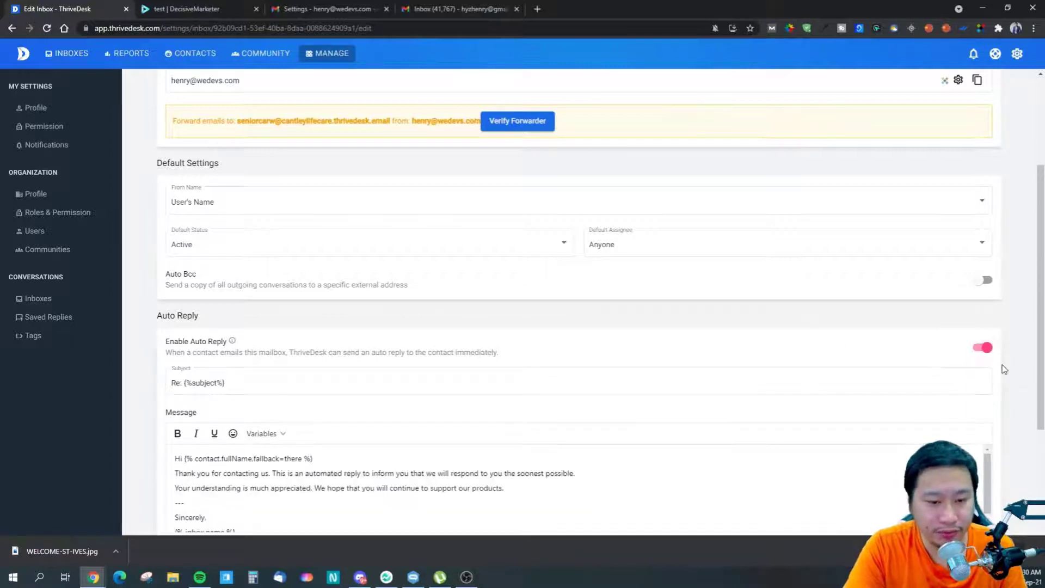
pyautogui.scroll(-3, 1003, 366)
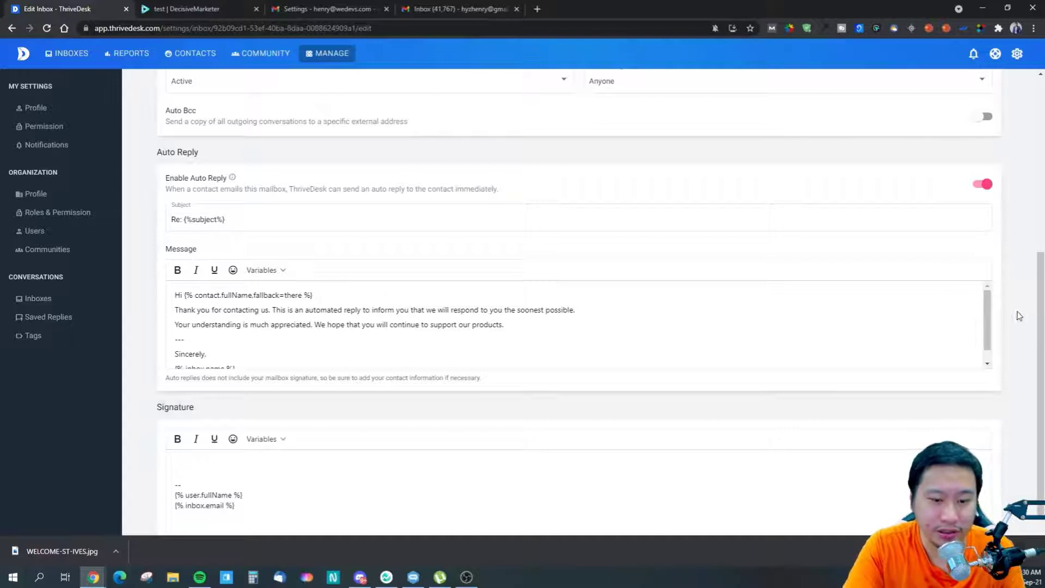
pyautogui.scroll(-2, 1019, 334)
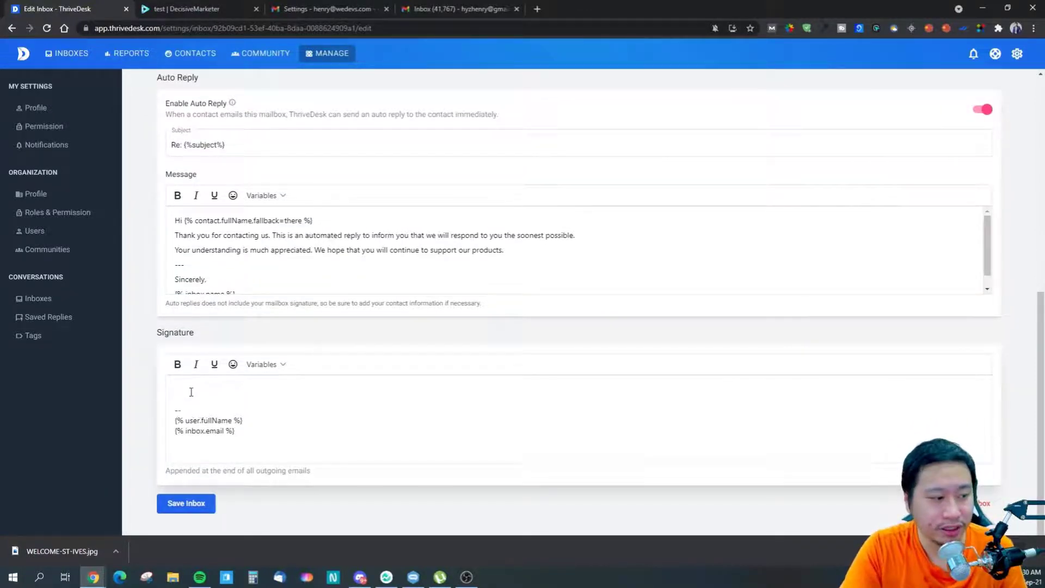
pyautogui.moveTo(181, 388); pyautogui.dragTo(236, 450)
pyautogui.click(267, 455)
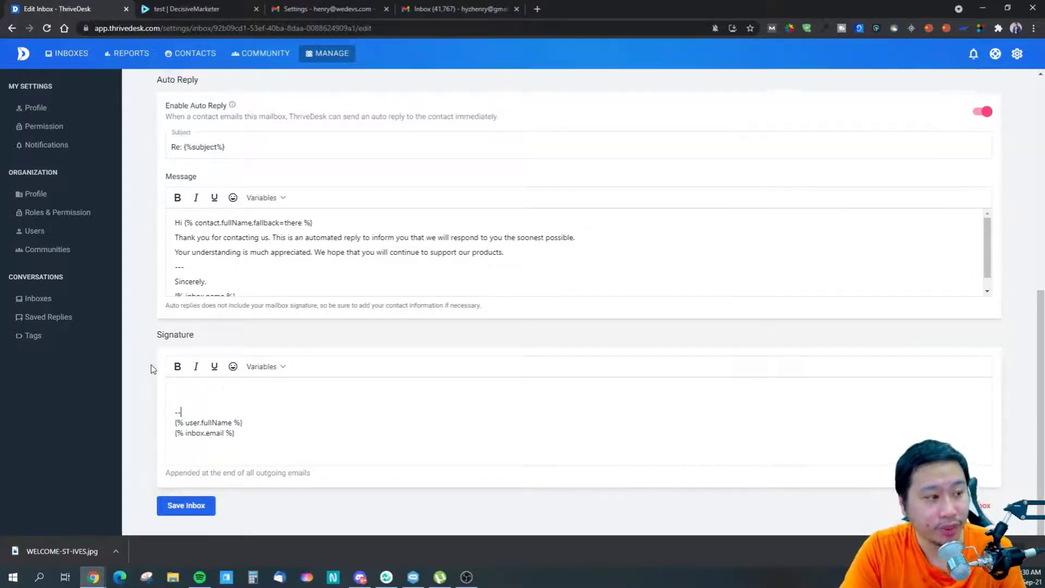
pyautogui.scroll(7, 136, 348)
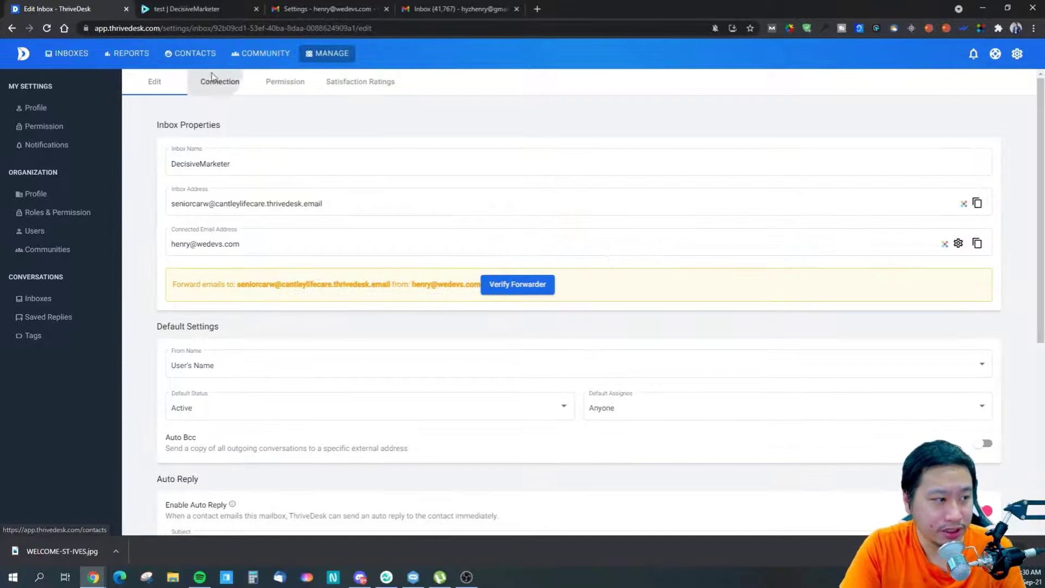
# - Review the inbox's Connection and Permission tabs, then view its Satisfaction Ratings settings
pyautogui.click(220, 81)
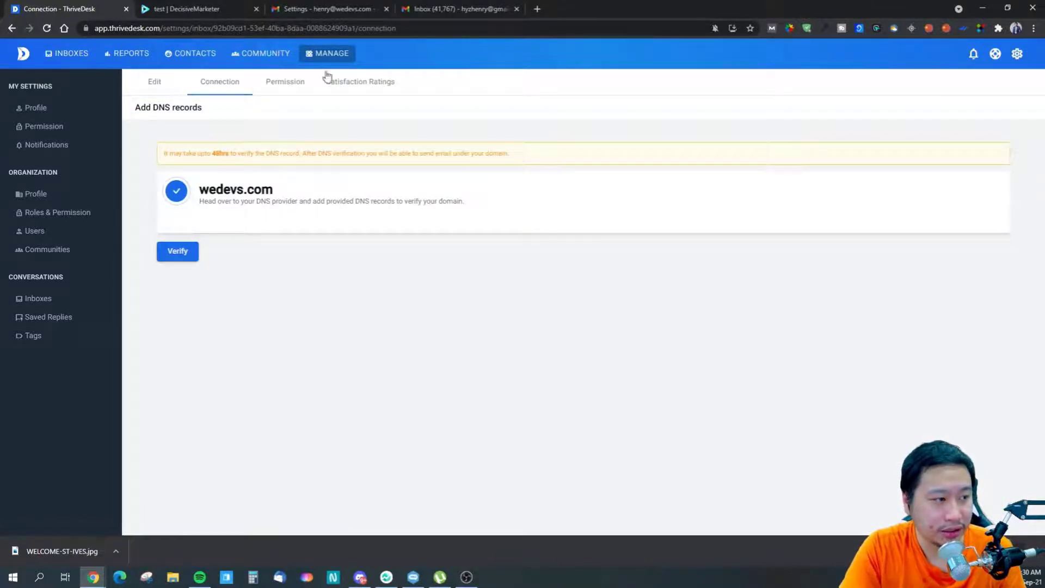
pyautogui.moveTo(208, 154); pyautogui.dragTo(287, 155)
pyautogui.click(288, 155)
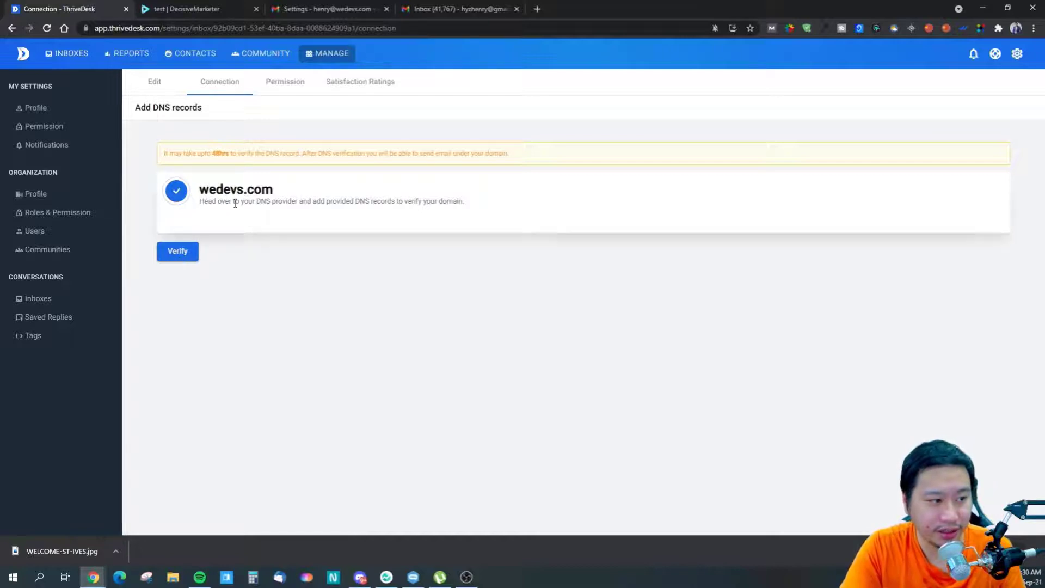
pyautogui.click(283, 81)
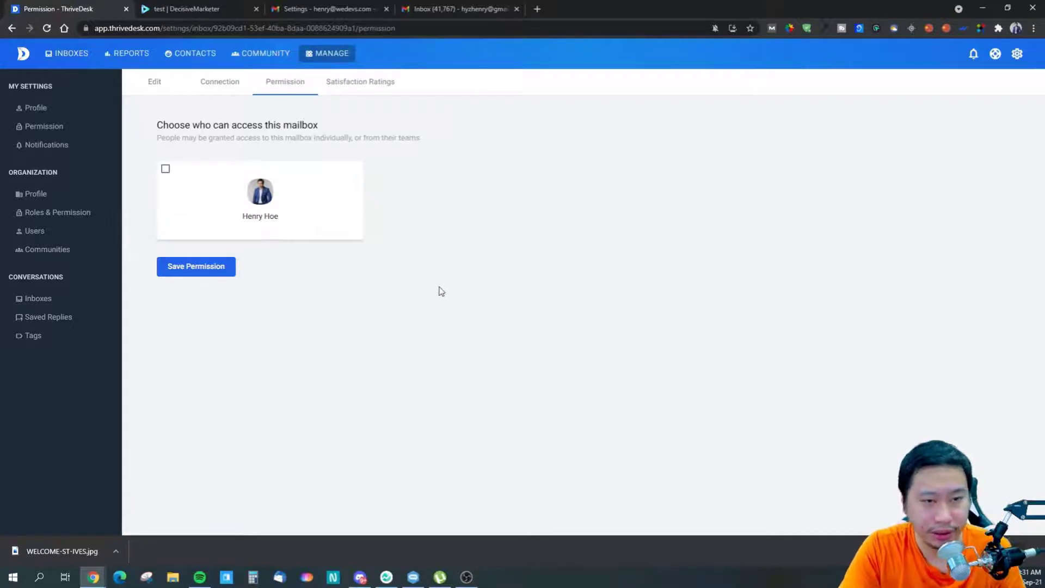
pyautogui.click(367, 90)
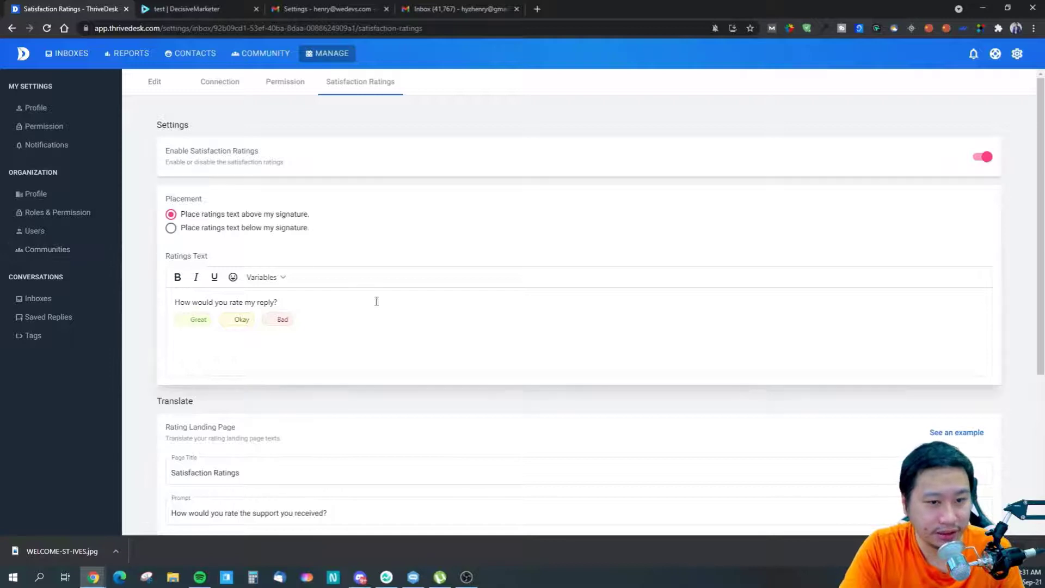
pyautogui.scroll(-2, 158, 280)
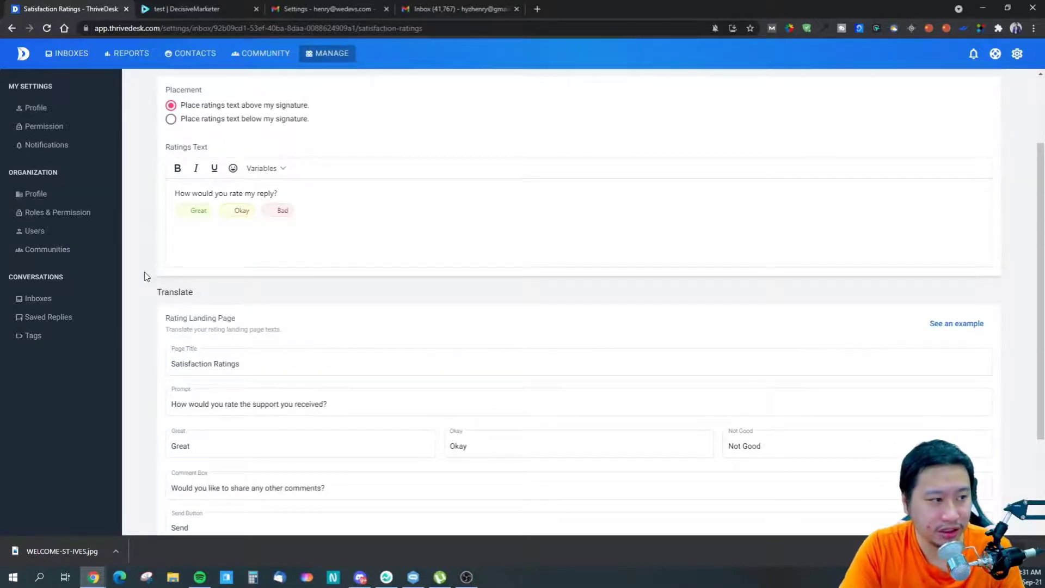
pyautogui.scroll(2, 156, 272)
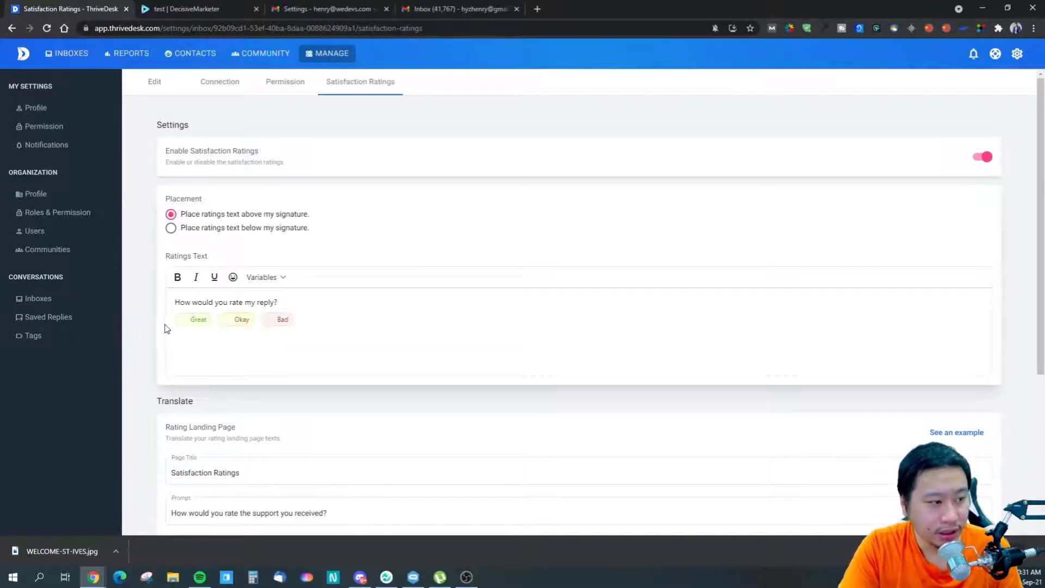
pyautogui.scroll(-5, 153, 321)
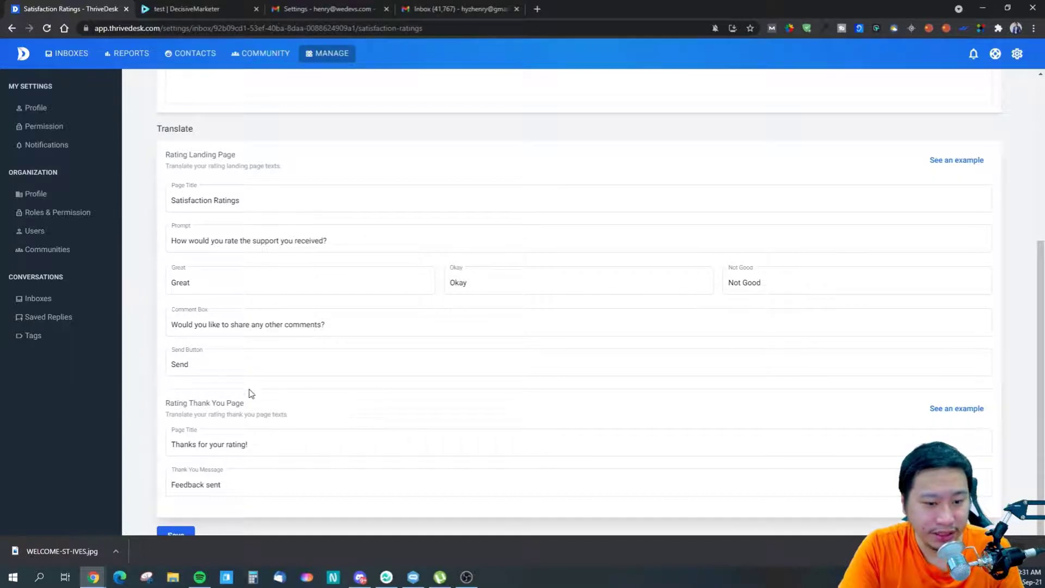
pyautogui.scroll(-1, 251, 393)
pyautogui.scroll(6, 287, 385)
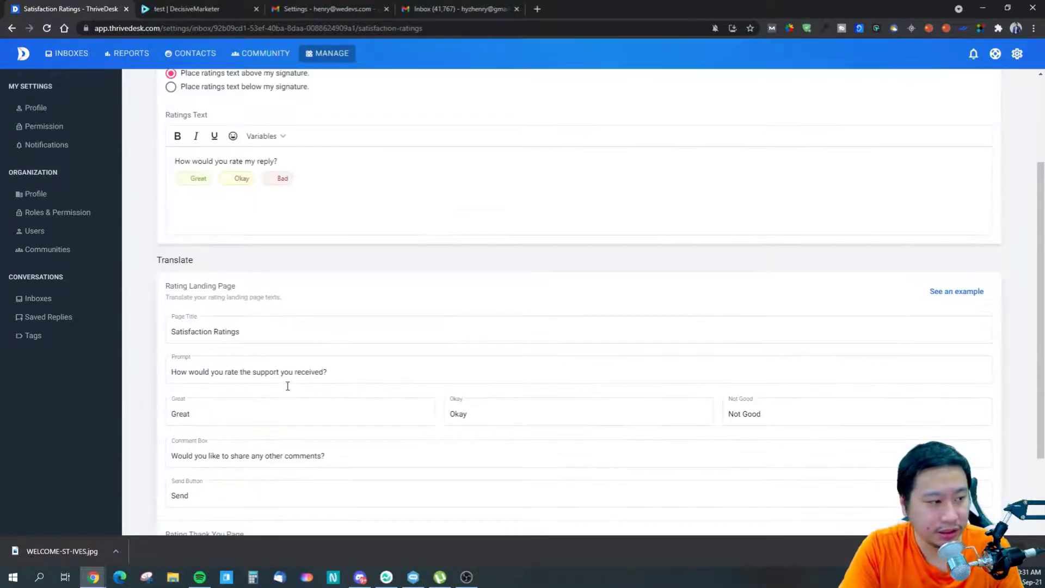
pyautogui.scroll(-6, 217, 341)
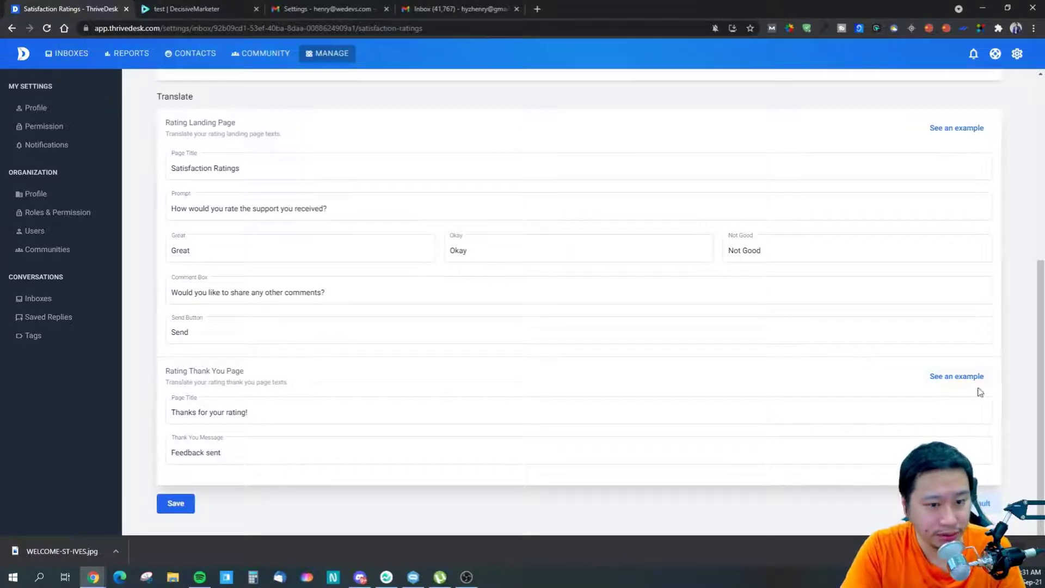
pyautogui.scroll(1, 957, 203)
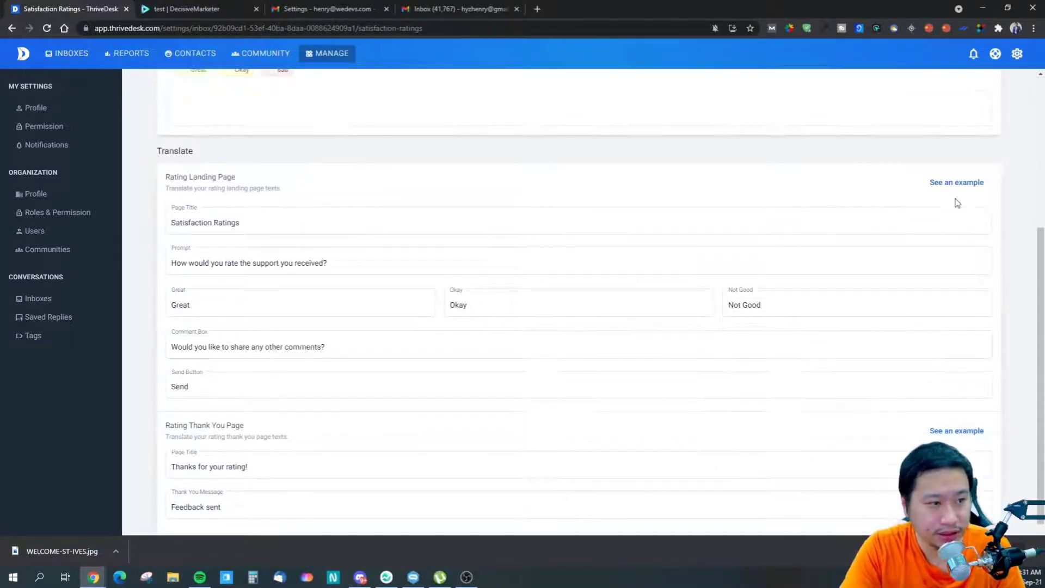
pyautogui.click(450, 227)
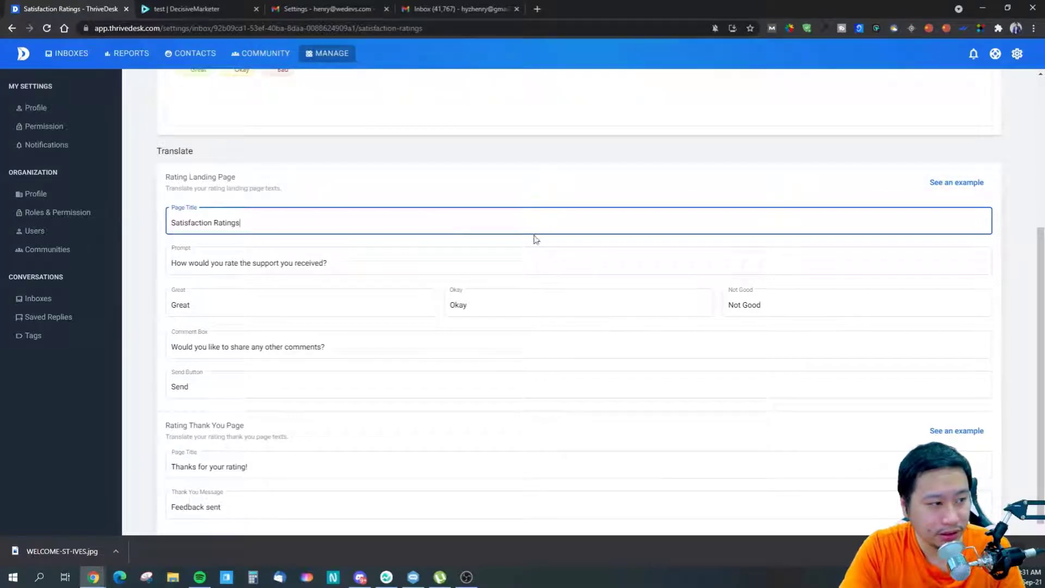
pyautogui.rightClick(856, 431)
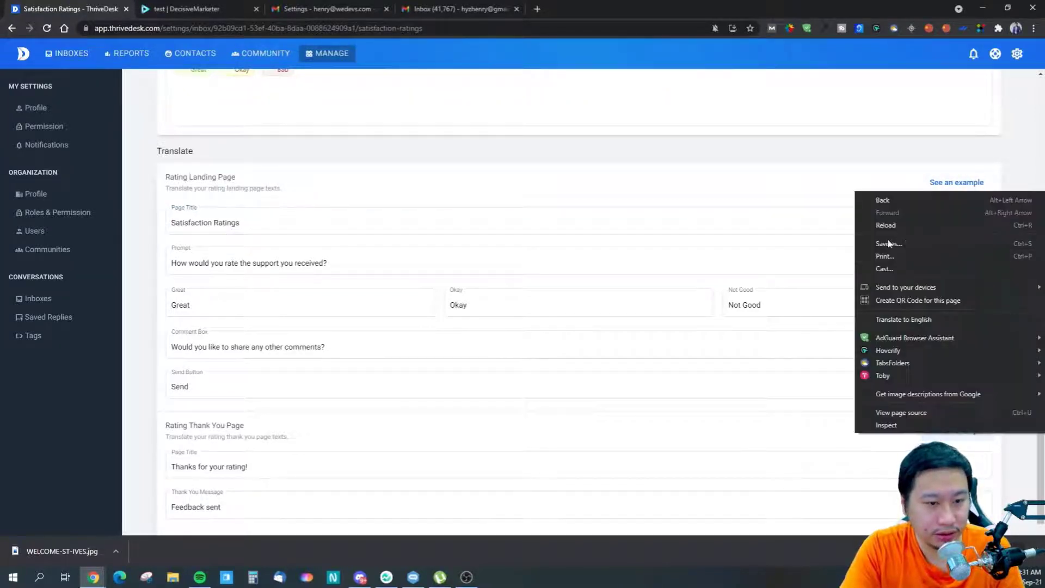
pyautogui.click(748, 341)
pyautogui.scroll(-1, 676, 392)
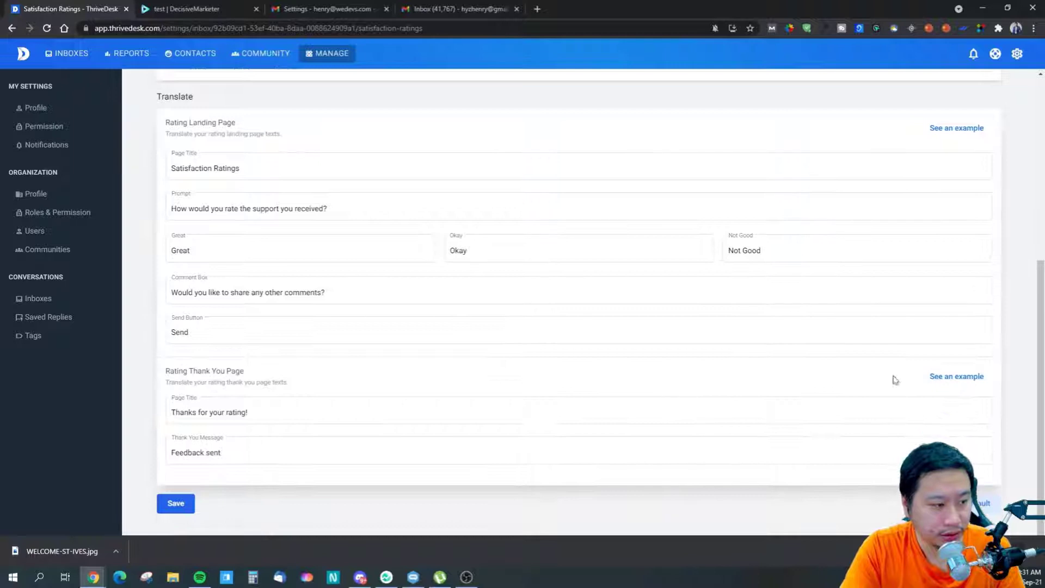
pyautogui.scroll(5, 691, 381)
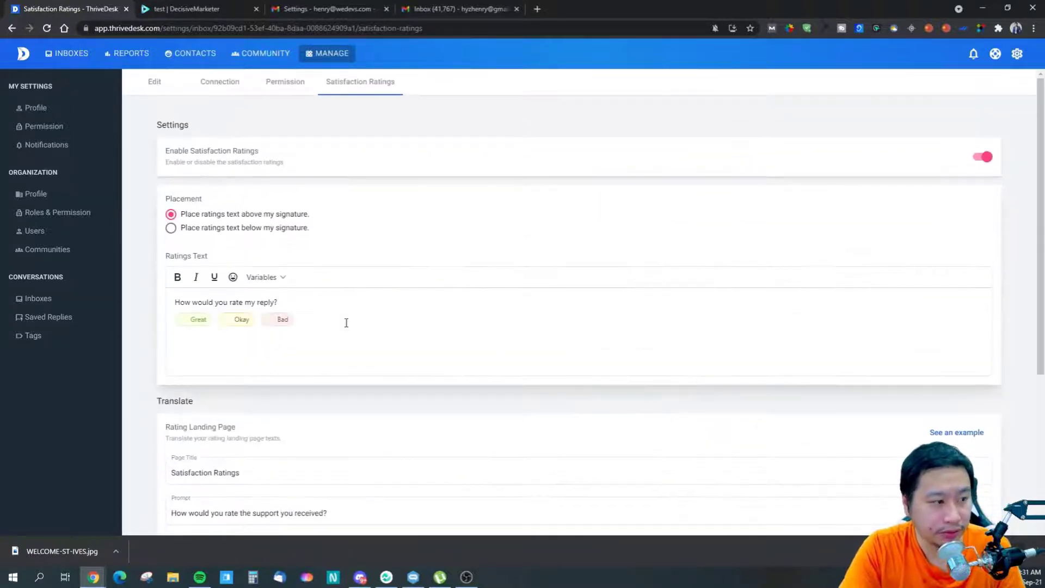
pyautogui.scroll(-3, 519, 362)
pyautogui.scroll(1, 298, 191)
pyautogui.scroll(-4, 410, 278)
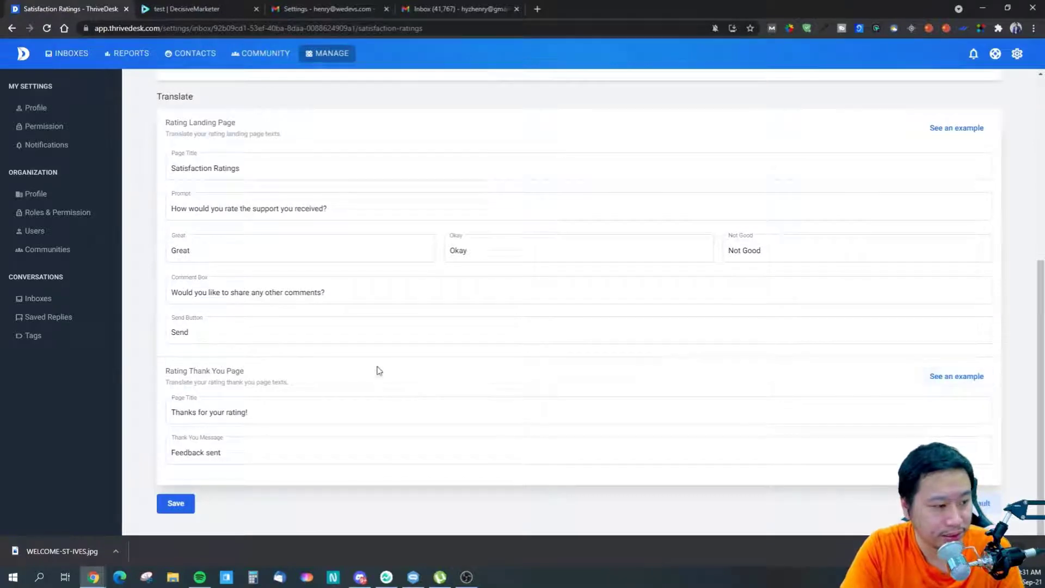
pyautogui.click(1035, 552)
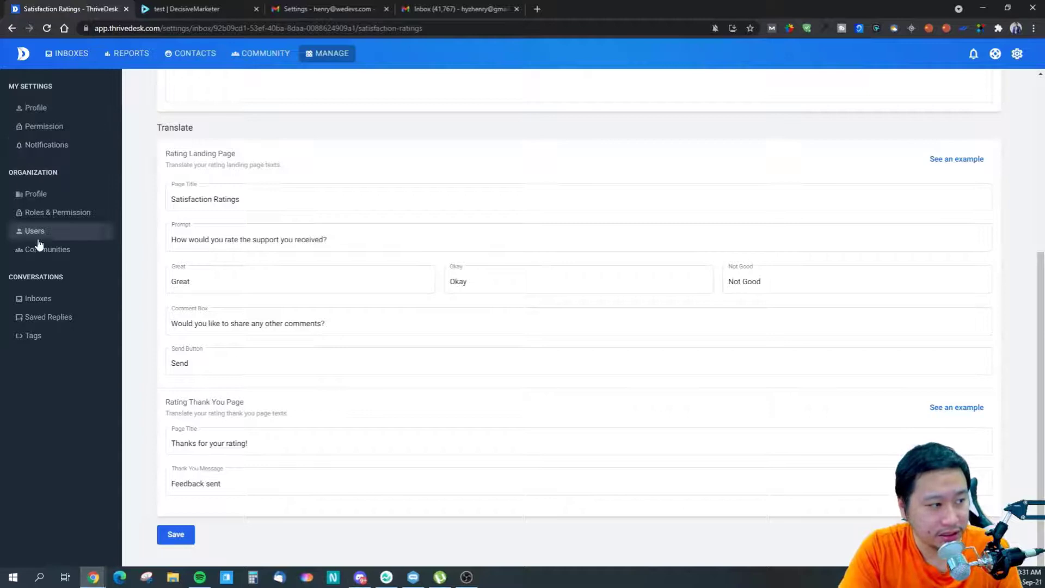
# - Open the weDevs Forwarding Confirmation conversation from DecisiveMarketer's Chat > Unassigned list
pyautogui.moveTo(68, 55)
pyautogui.click(69, 73)
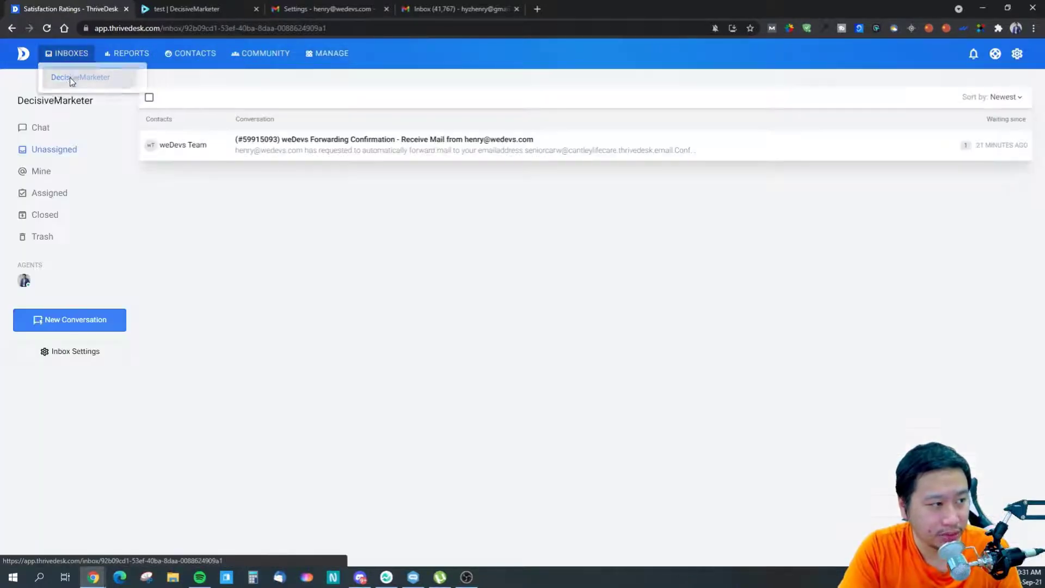
pyautogui.click(50, 127)
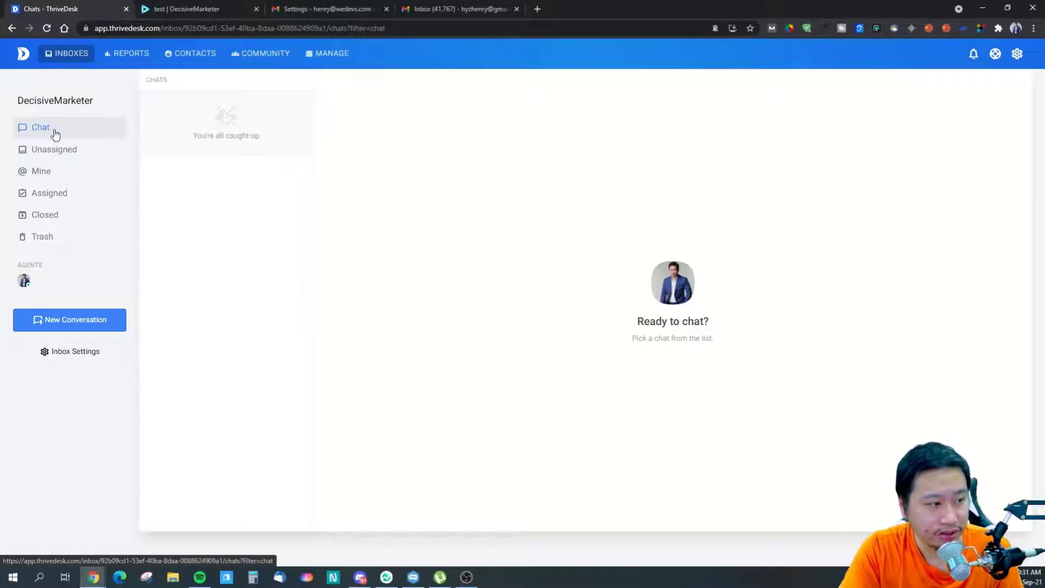
pyautogui.click(77, 151)
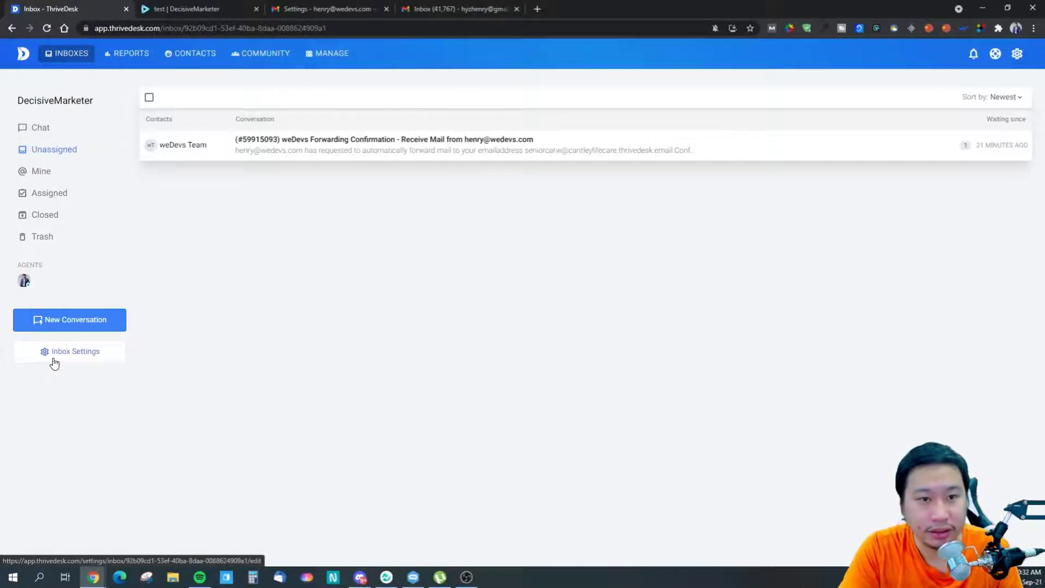
pyautogui.click(288, 152)
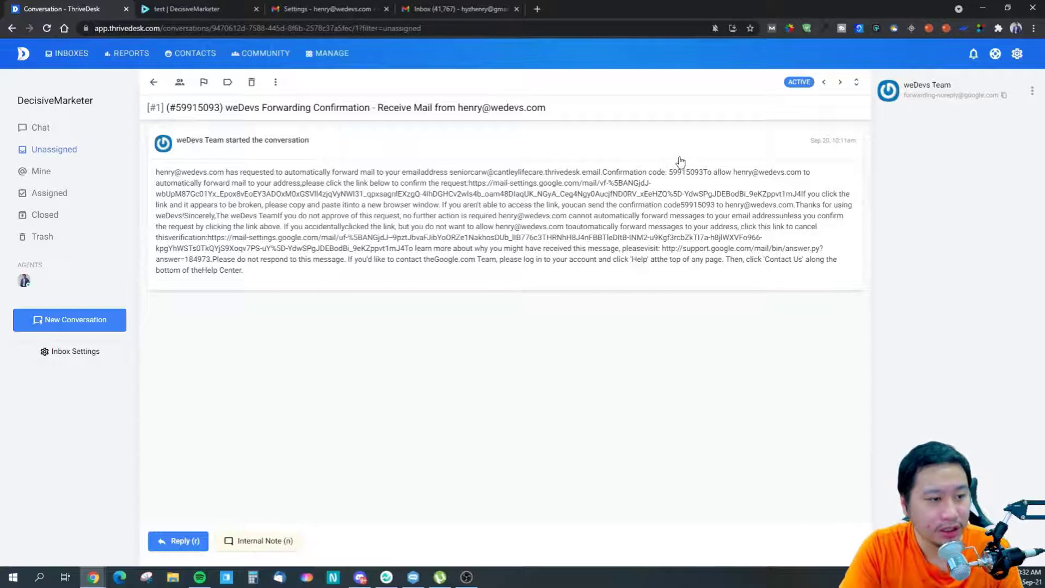
# - Select the forwarding confirmation link text and view its context options without acting
pyautogui.moveTo(469, 185); pyautogui.dragTo(412, 195)
pyautogui.click(412, 195)
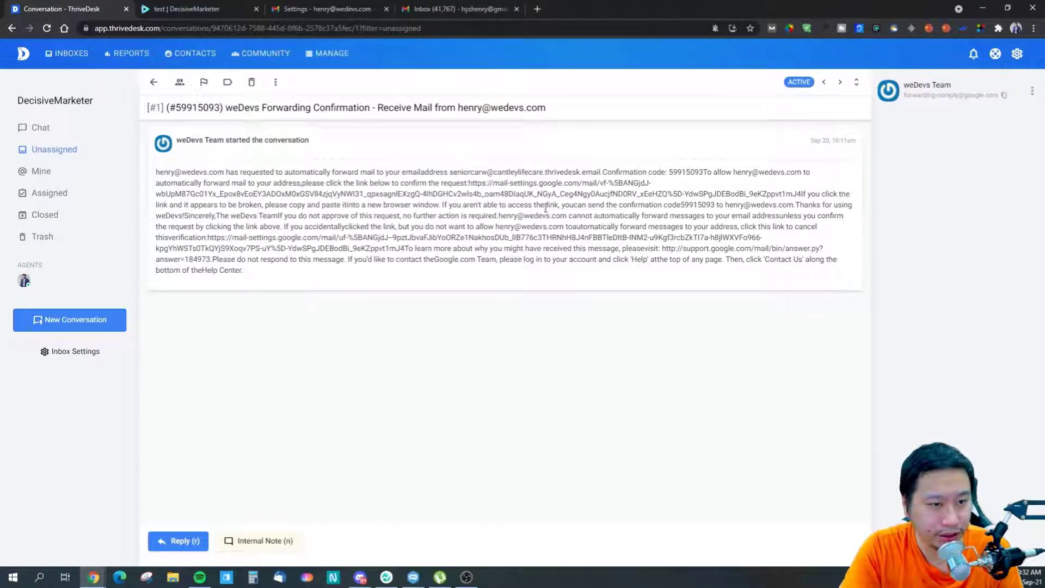
pyautogui.moveTo(469, 184); pyautogui.dragTo(808, 192)
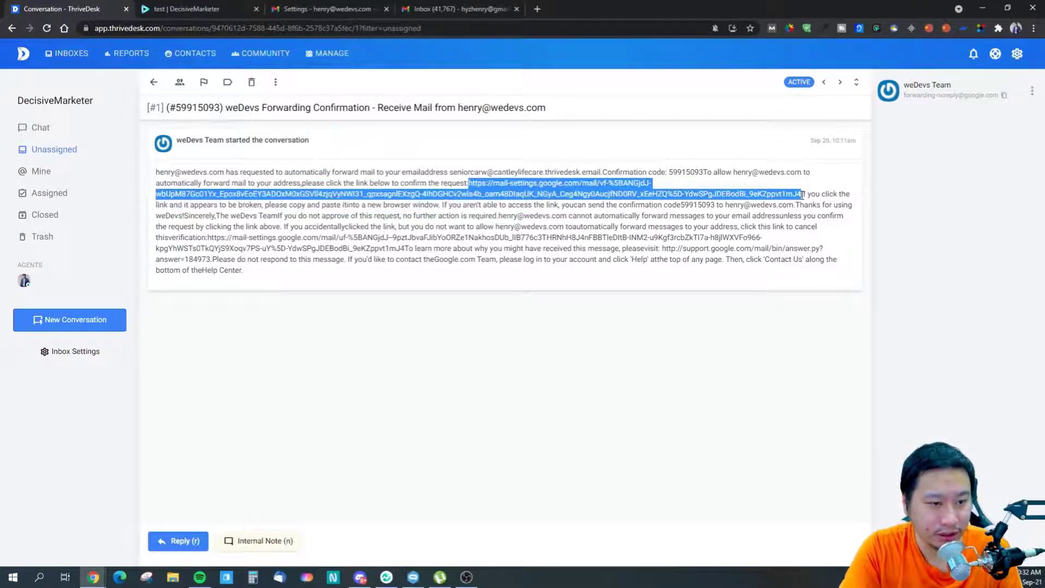
pyautogui.rightClick(506, 187)
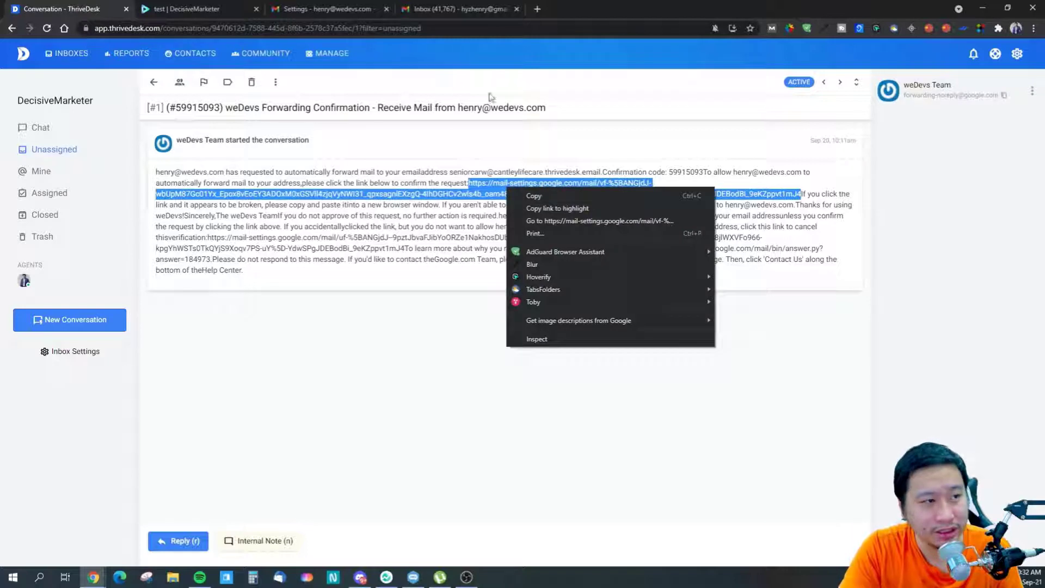
pyautogui.click(524, 194)
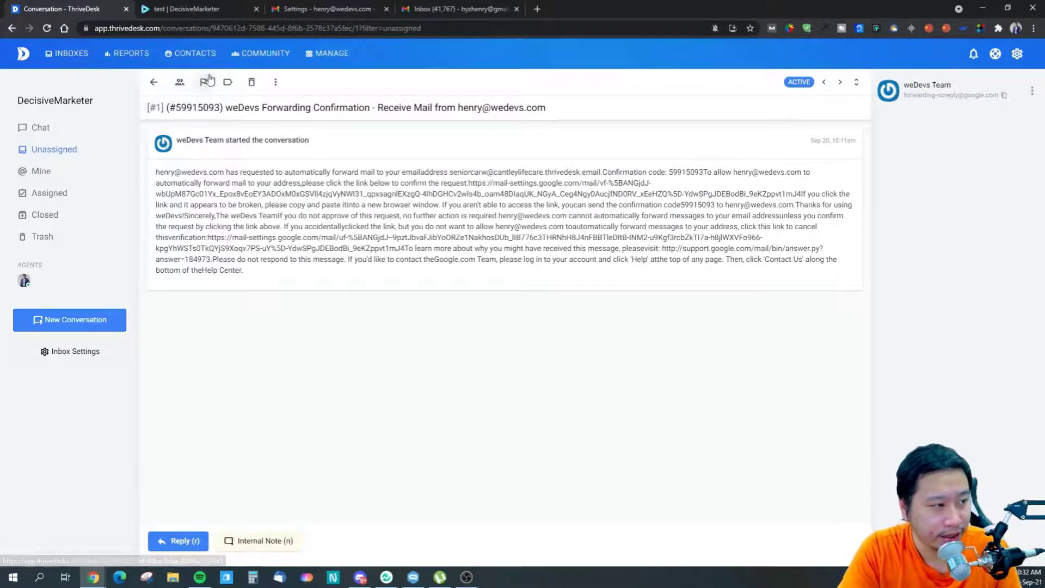
# - Assign the conversation to yourself and change its status from Pending to Closed
pyautogui.click(179, 82)
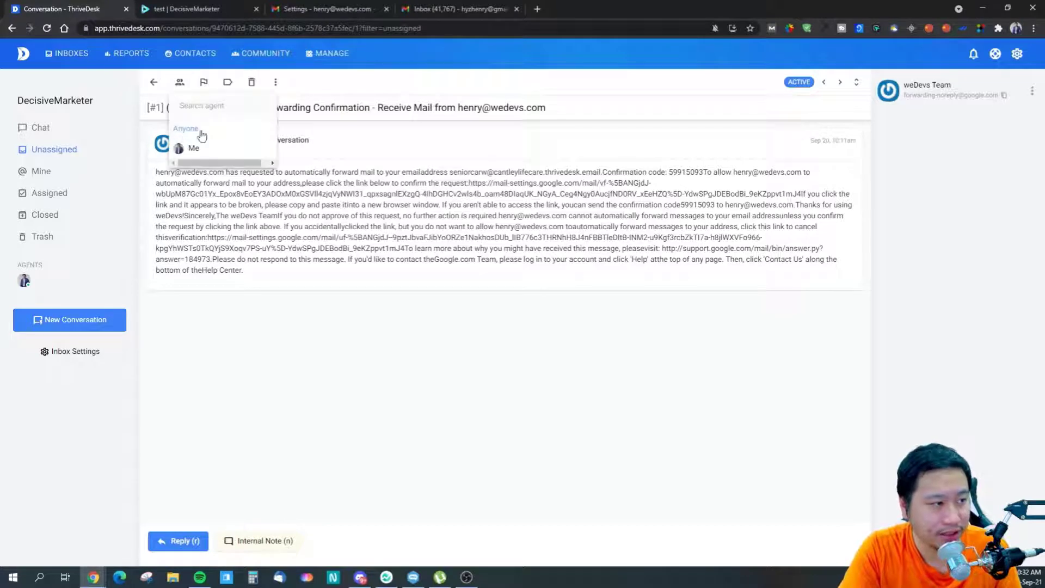
pyautogui.click(197, 149)
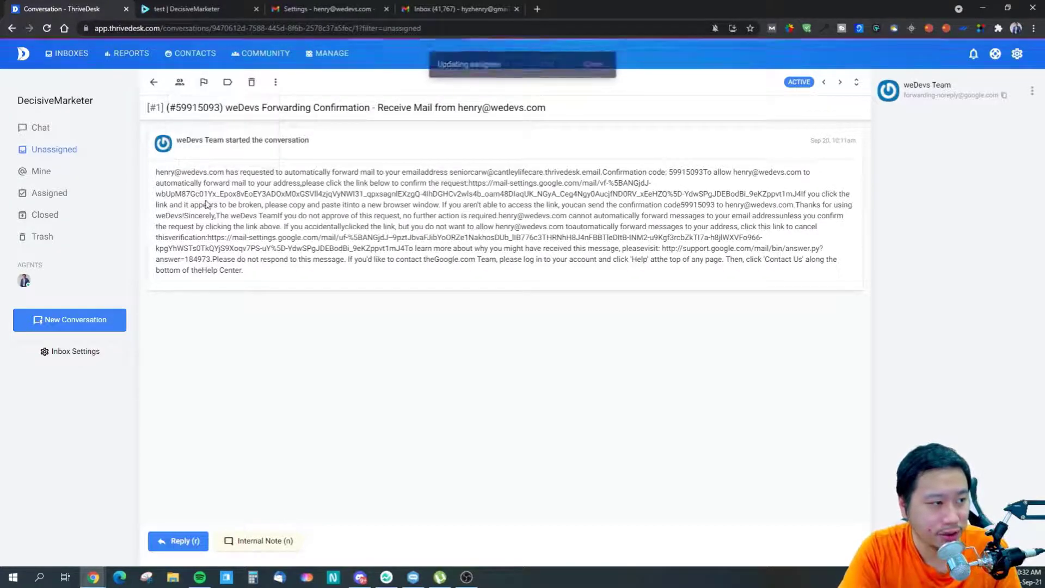
pyautogui.click(588, 73)
pyautogui.click(204, 83)
pyautogui.click(216, 120)
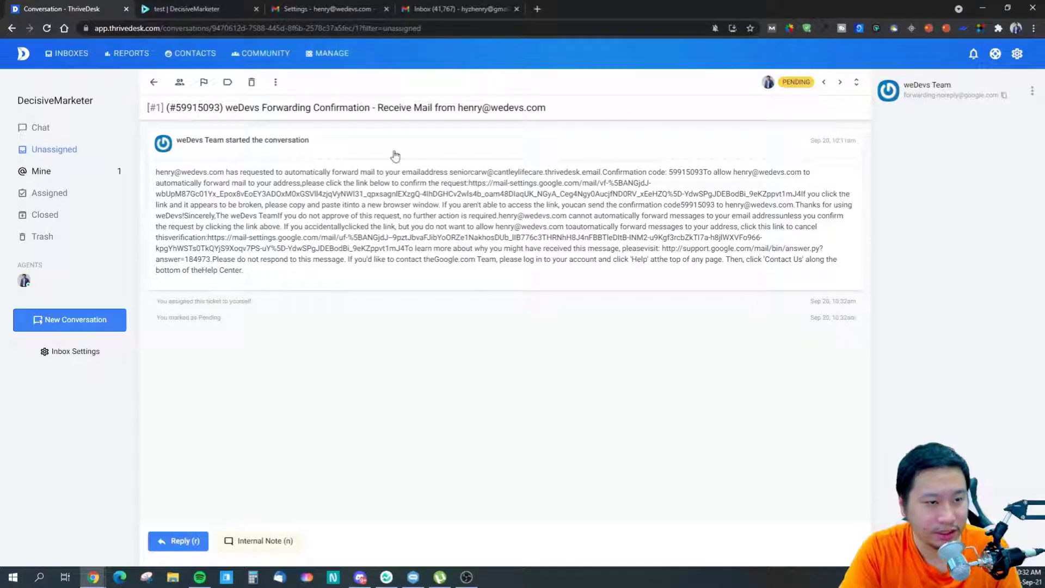
pyautogui.click(204, 81)
pyautogui.click(210, 142)
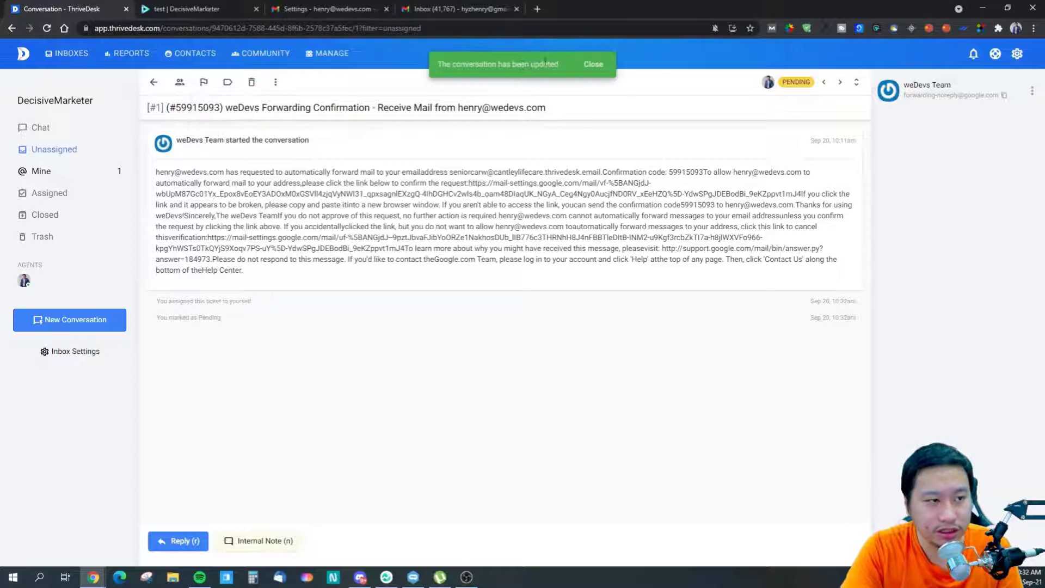
pyautogui.click(594, 65)
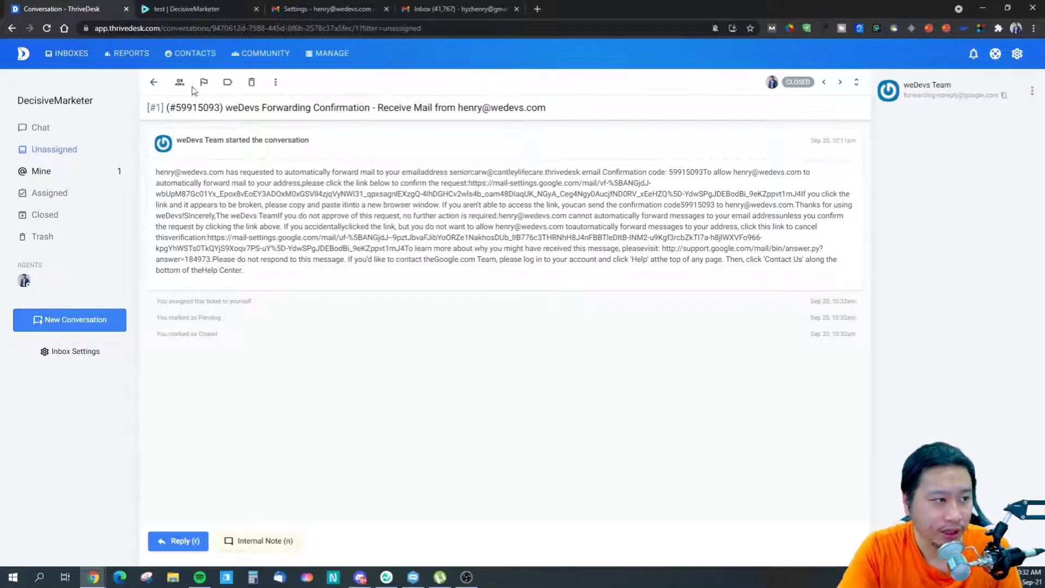
# - Look at the Add Tags and Internal Note options, closing both without changes
pyautogui.click(228, 82)
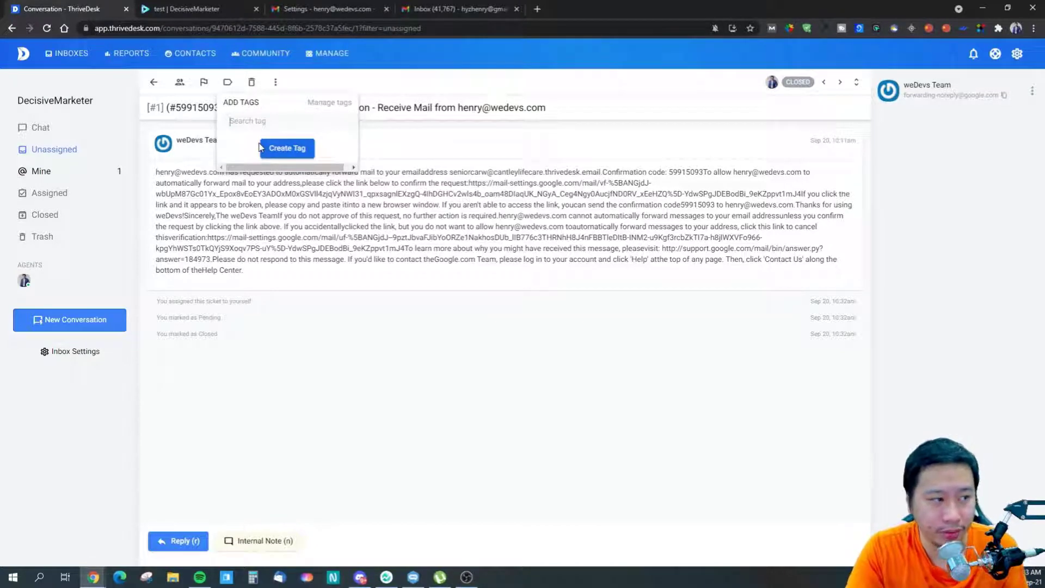
pyautogui.click(336, 88)
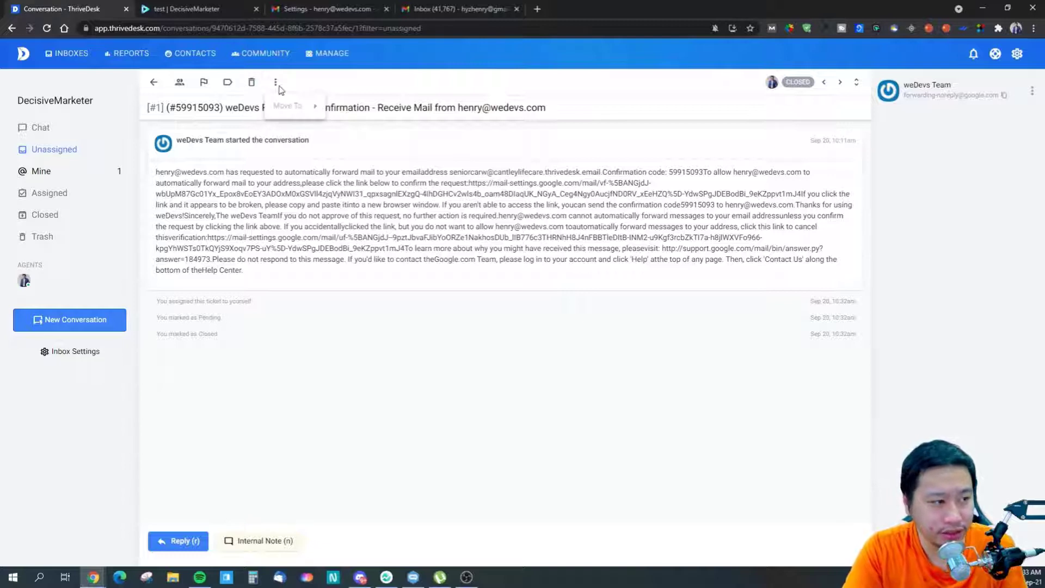
pyautogui.click(256, 543)
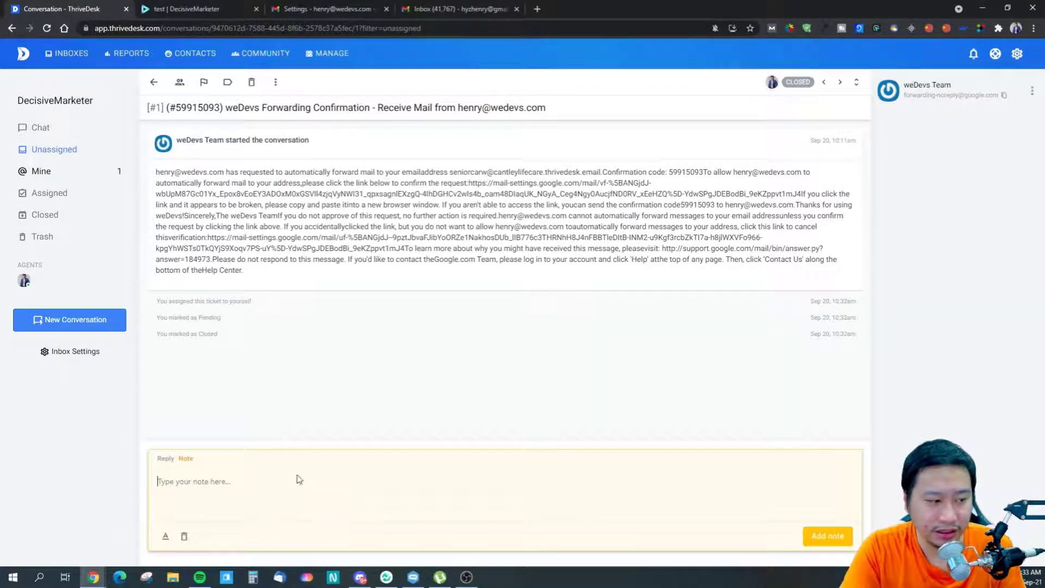
pyautogui.click(185, 538)
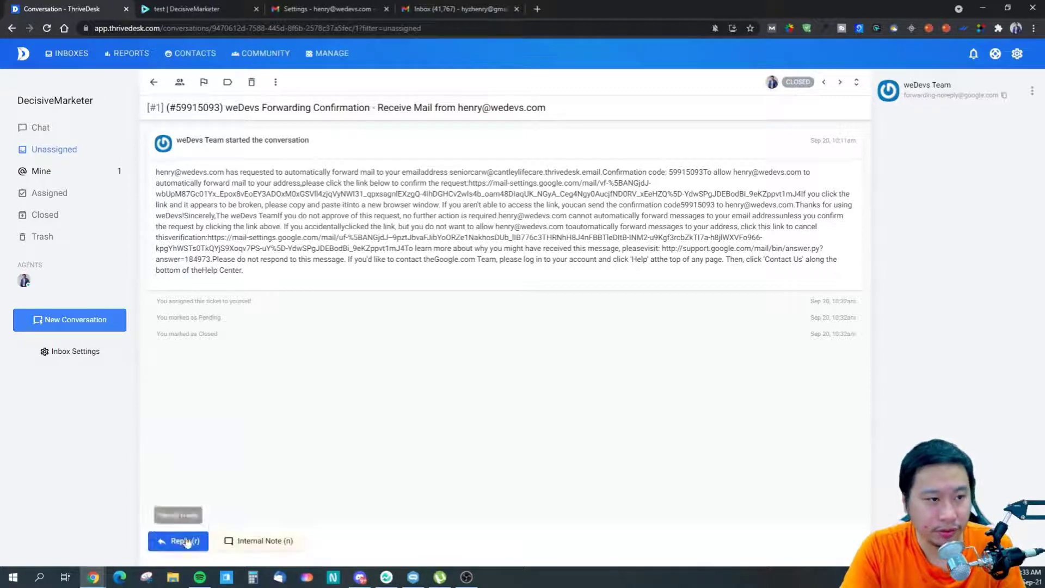
# - Browse the Assigned, Closed and Trash conversation filters
pyautogui.click(60, 205)
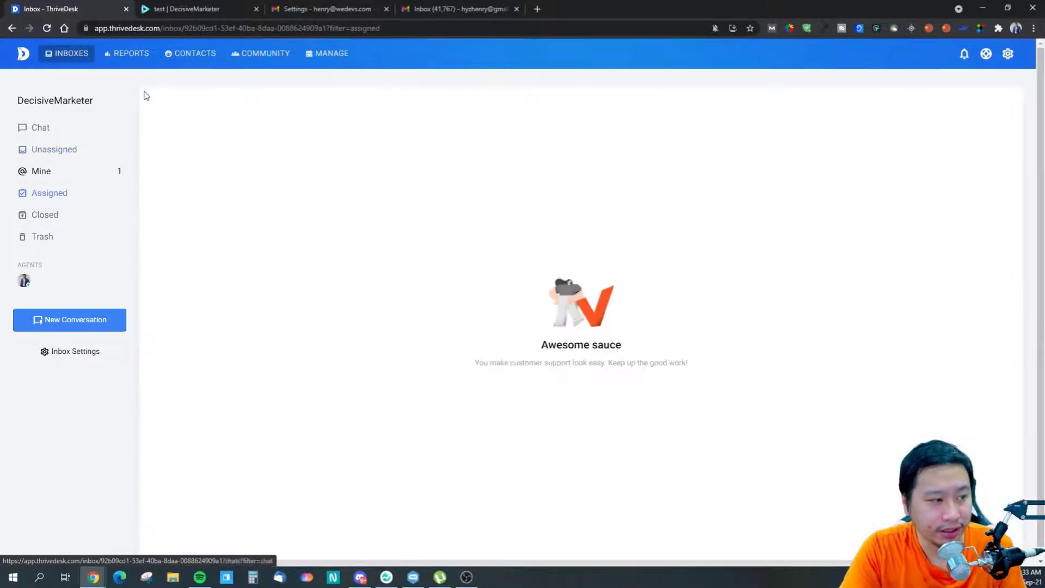
pyautogui.click(42, 234)
pyautogui.click(45, 217)
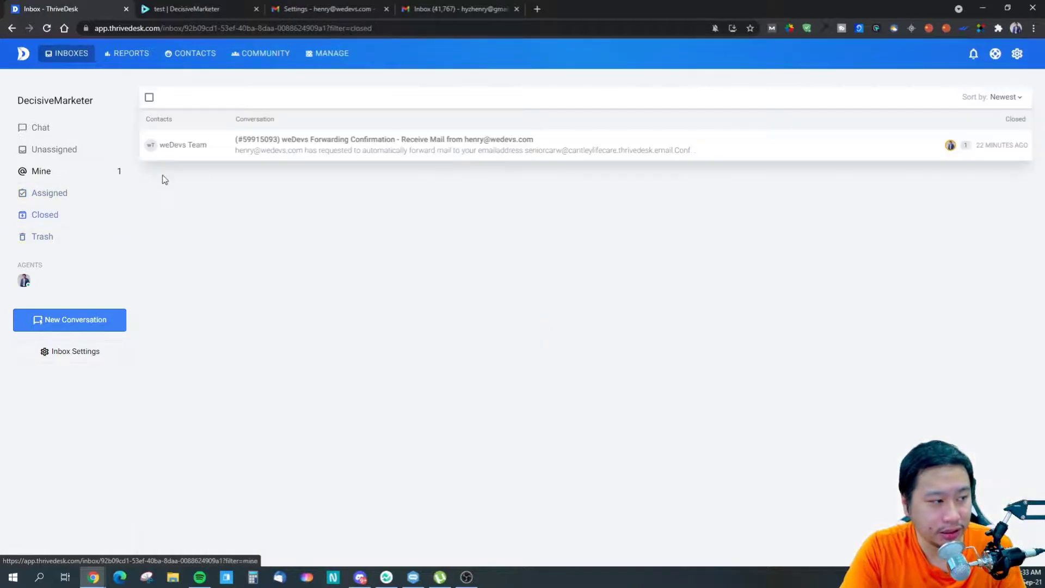
pyautogui.click(38, 242)
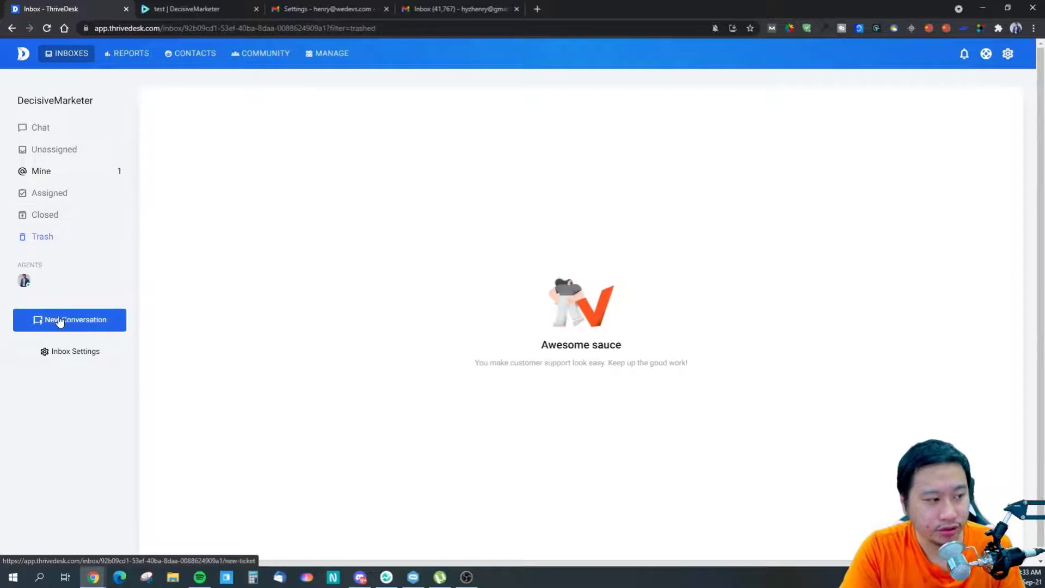
# - Begin a new conversation, then open the DecisiveMarketer report under REPORTS
pyautogui.click(58, 321)
pyautogui.click(453, 143)
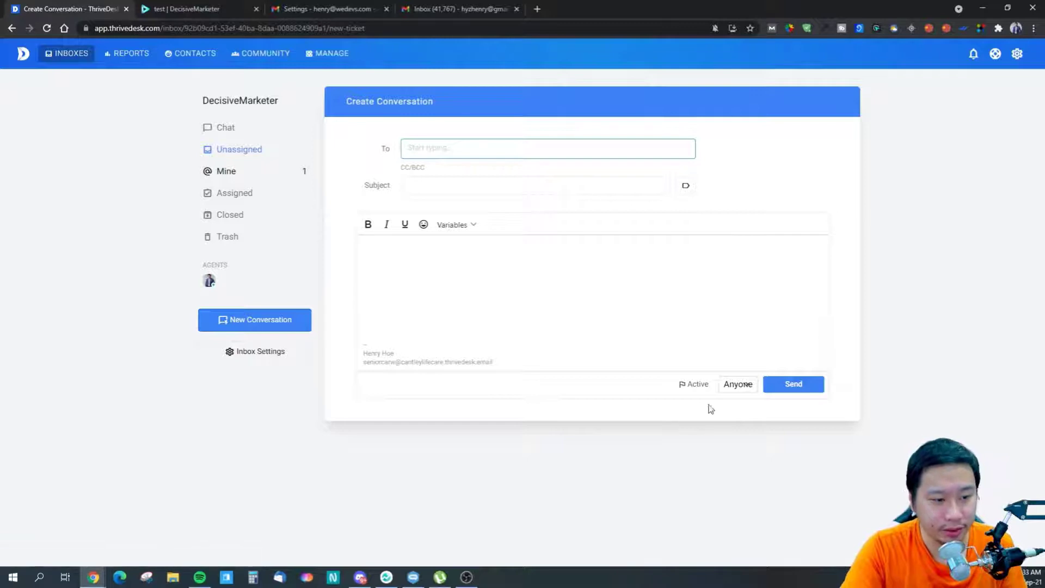
pyautogui.moveTo(123, 59)
pyautogui.click(117, 92)
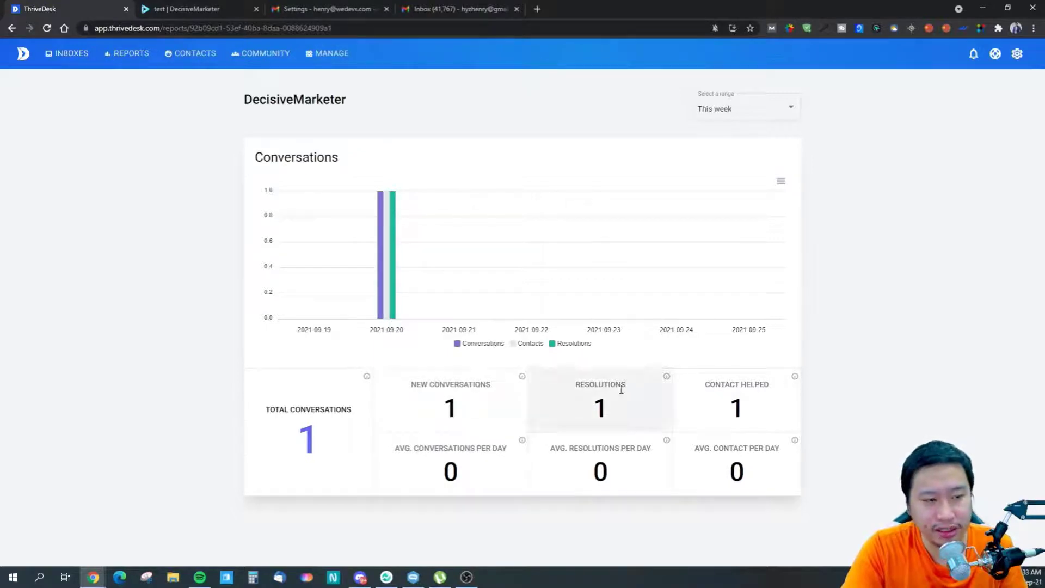
# - Keep the report range at This week and check the chart's download options
pyautogui.click(728, 111)
pyautogui.click(812, 194)
pyautogui.click(781, 181)
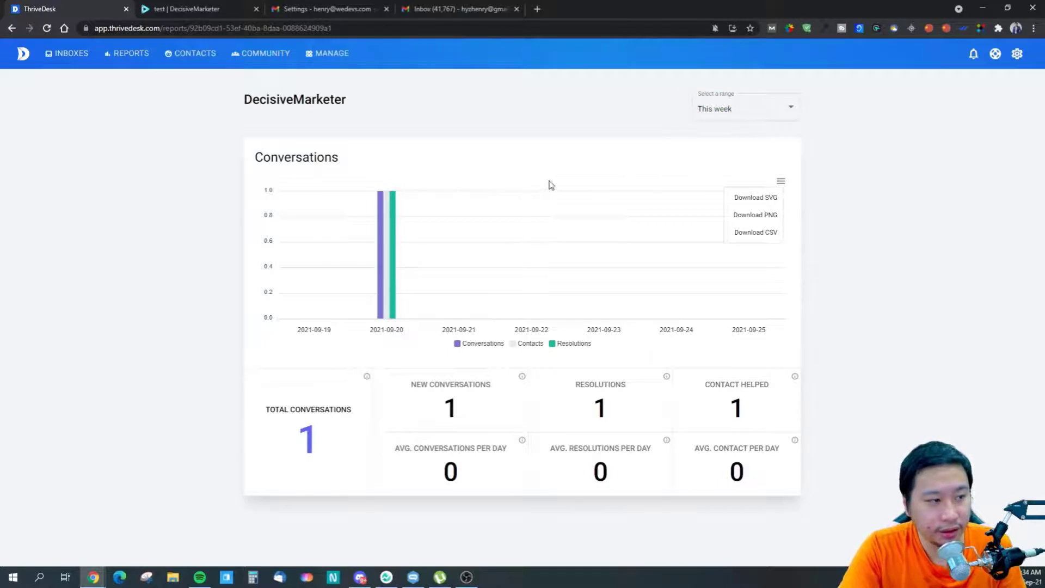
# - Go to Contacts and open then cancel the weDevs Team contact's edit form
pyautogui.click(191, 53)
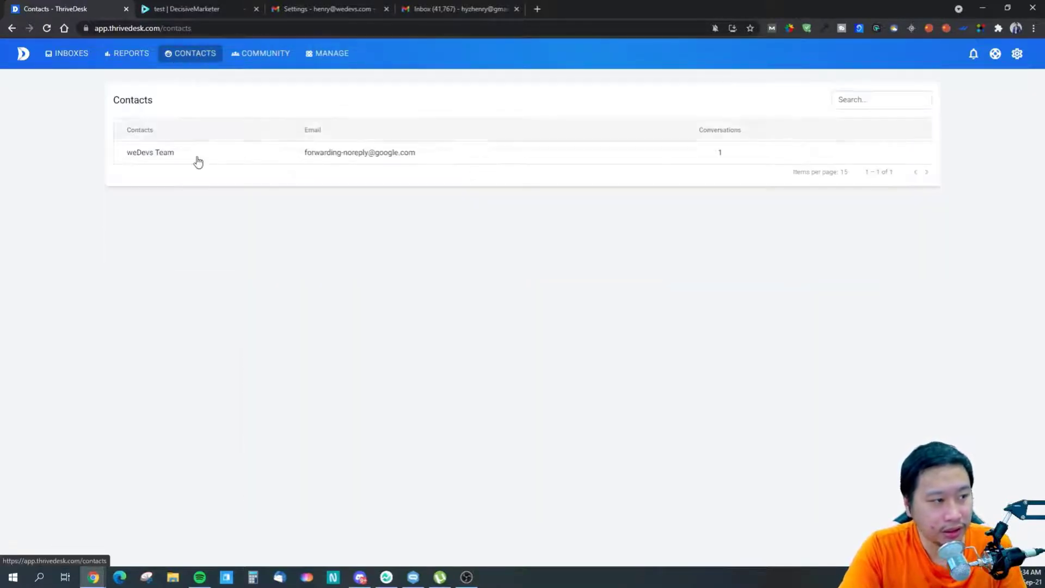
pyautogui.click(894, 153)
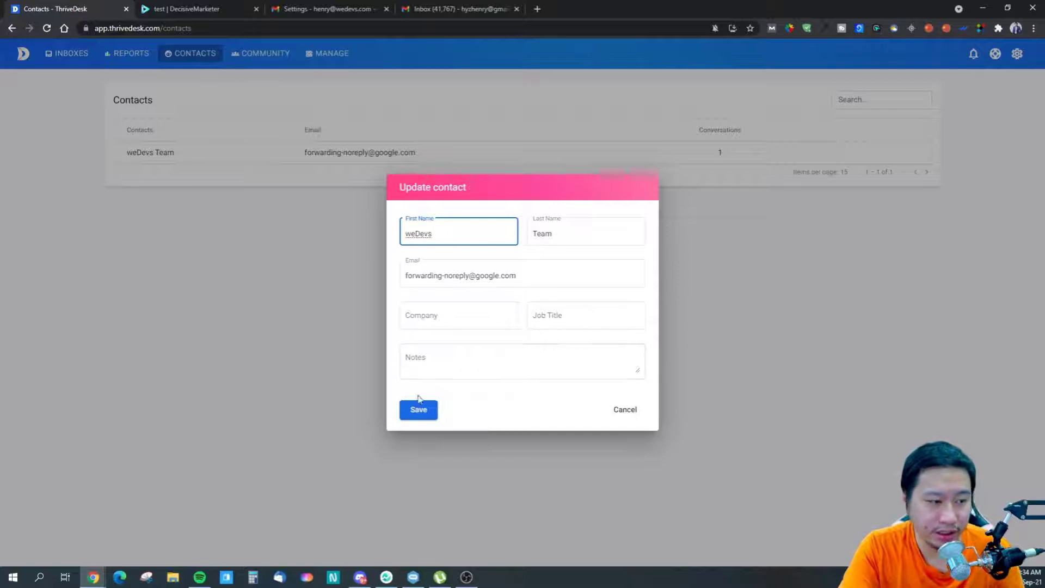
pyautogui.click(622, 415)
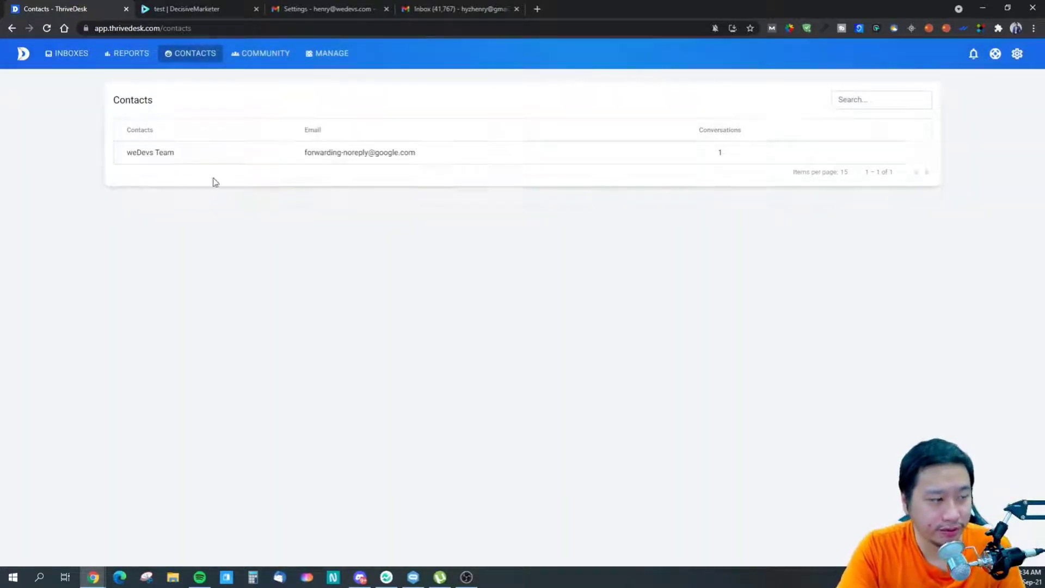
pyautogui.click(318, 55)
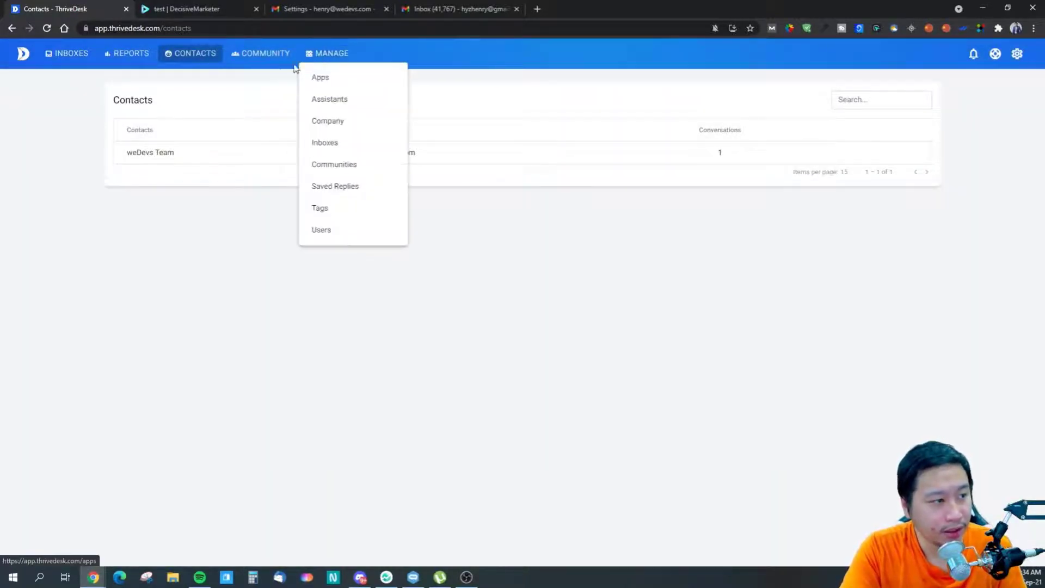
# - View the Integrations apps list, then go to the Assistants page under MANAGE
pyautogui.click(320, 78)
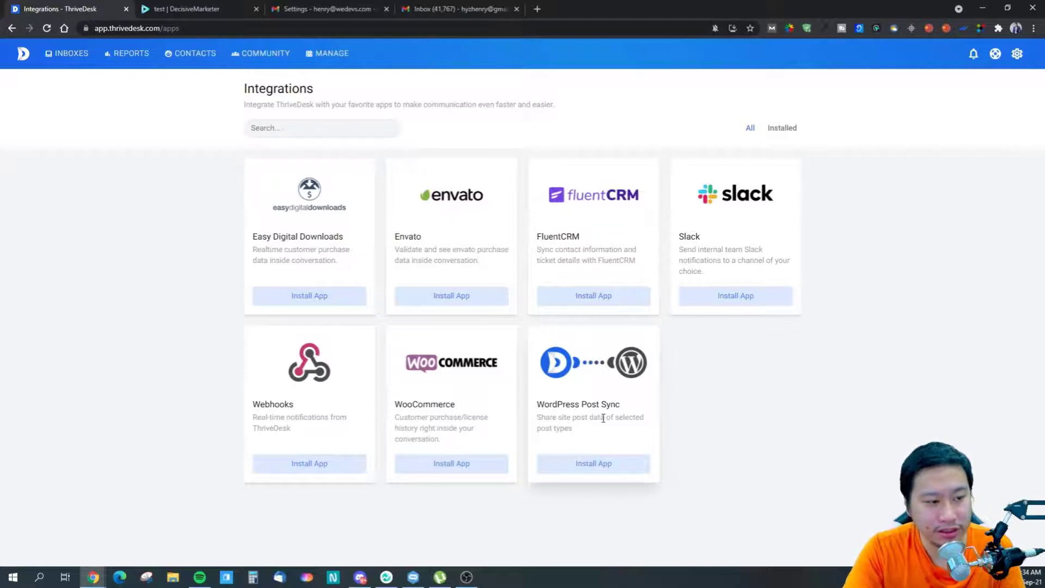
pyautogui.click(328, 53)
pyautogui.click(344, 99)
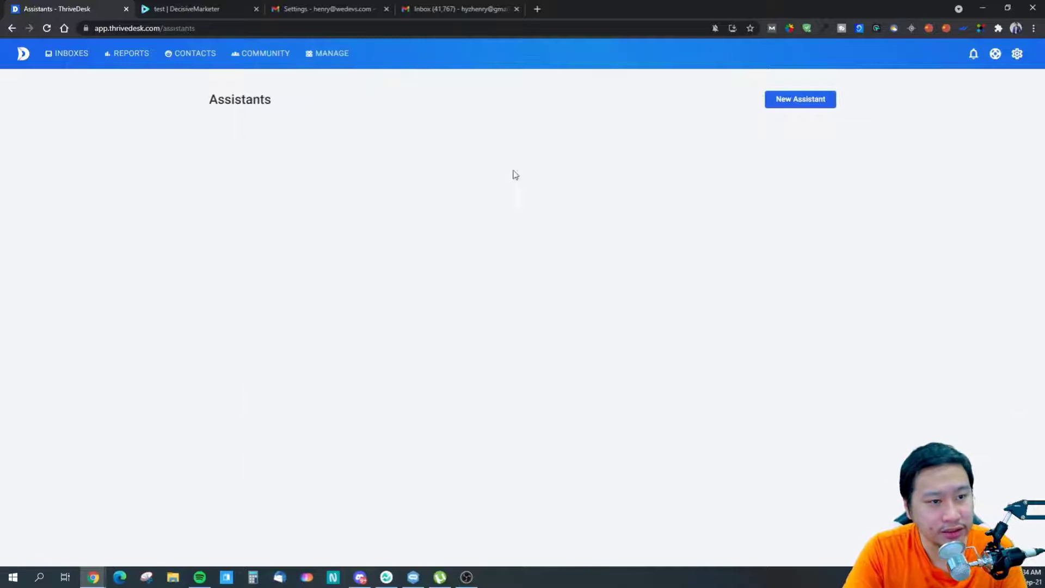
# - Create assistant 'Test123' for the DecisiveMarketer inbox, then open its customization page
pyautogui.click(782, 103)
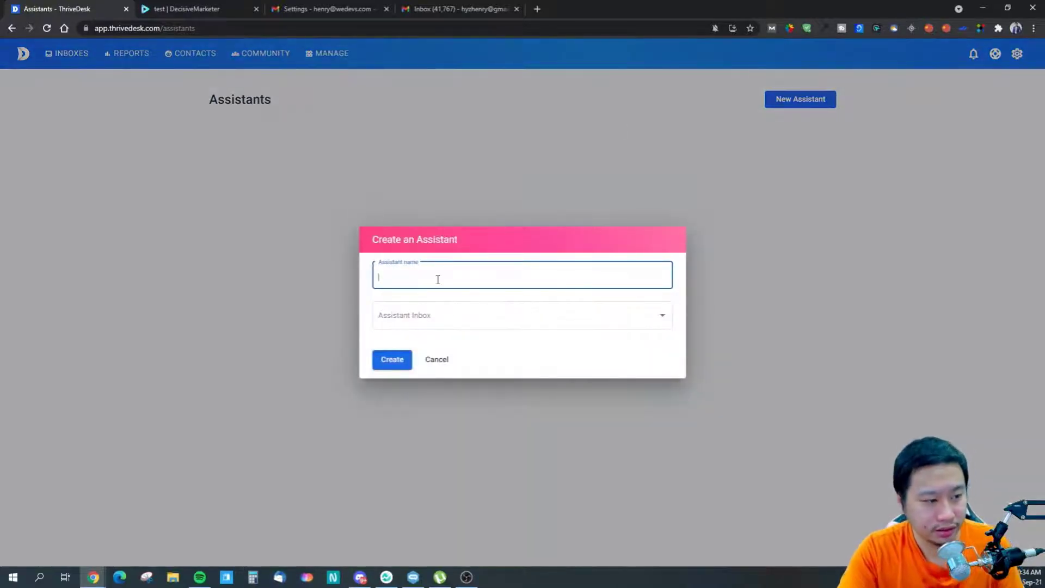
pyautogui.write('Test')
pyautogui.click(438, 313)
pyautogui.click(434, 319)
pyautogui.click(395, 368)
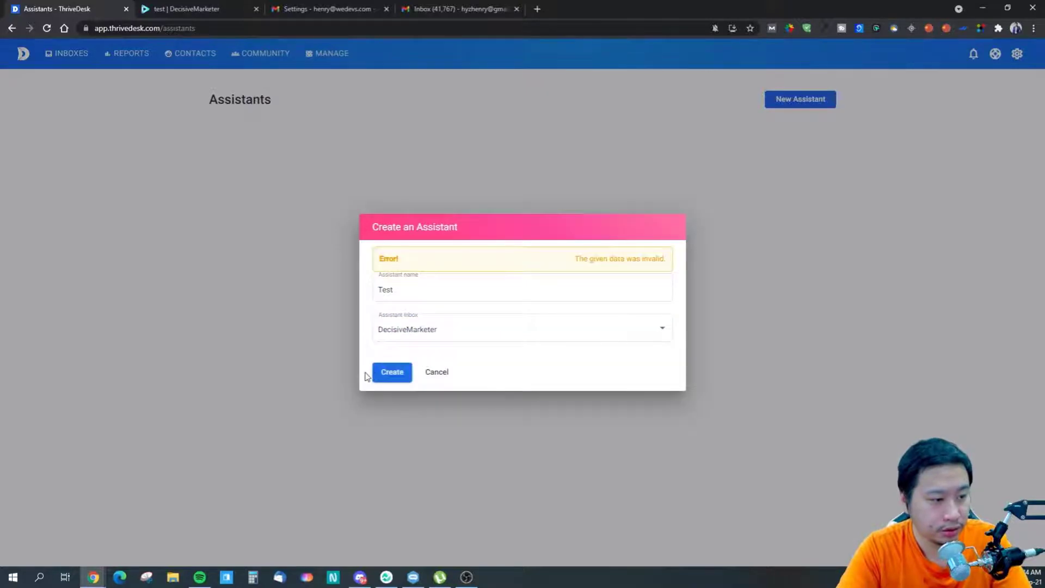
pyautogui.click(422, 342)
pyautogui.click(414, 330)
pyautogui.click(405, 299)
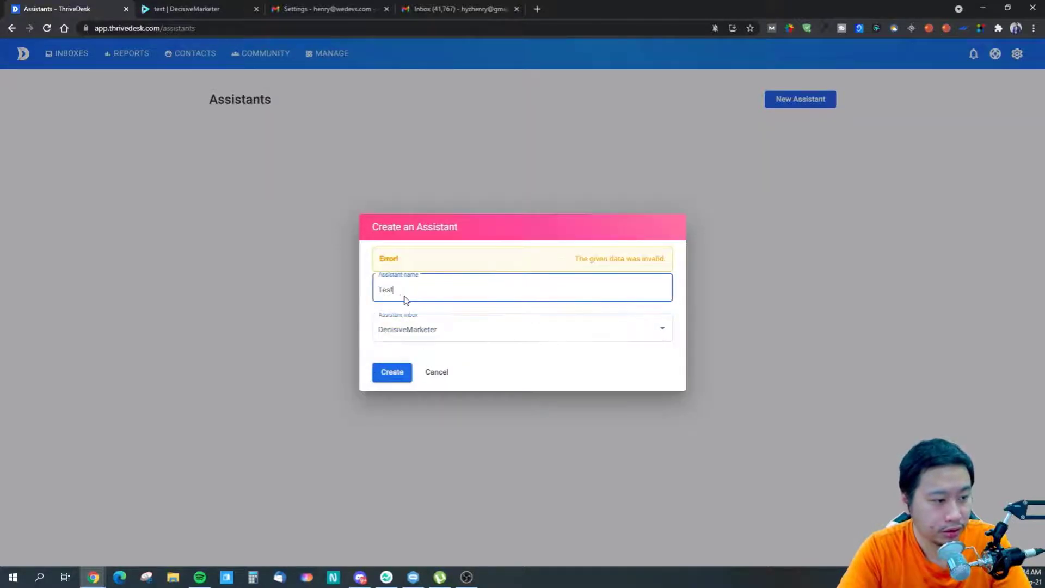
pyautogui.write('123')
pyautogui.click(392, 372)
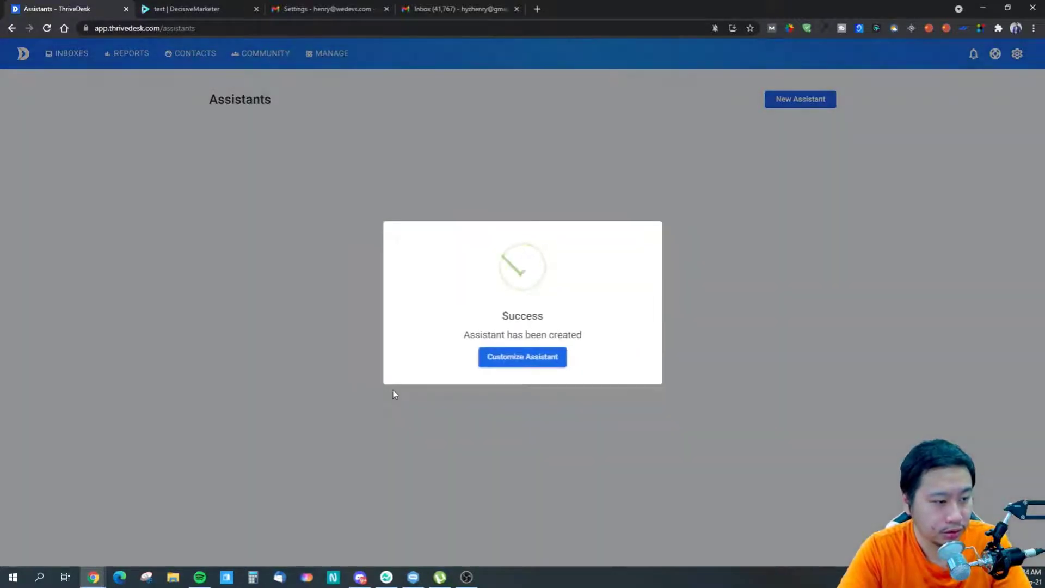
pyautogui.click(531, 360)
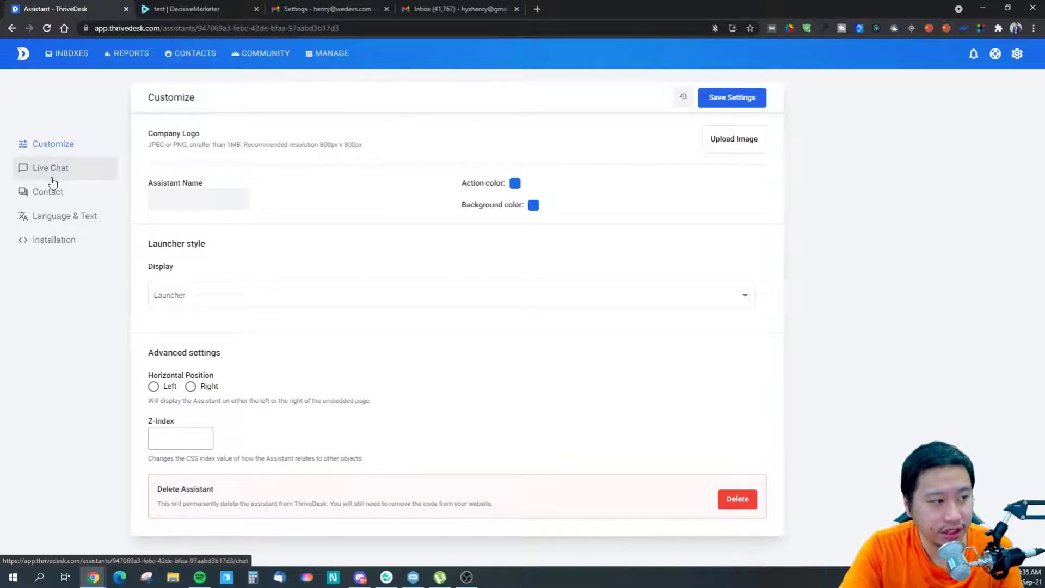
# - Toggle 'Enable on agents availability' on and back off in the Live Chat settings
pyautogui.click(67, 175)
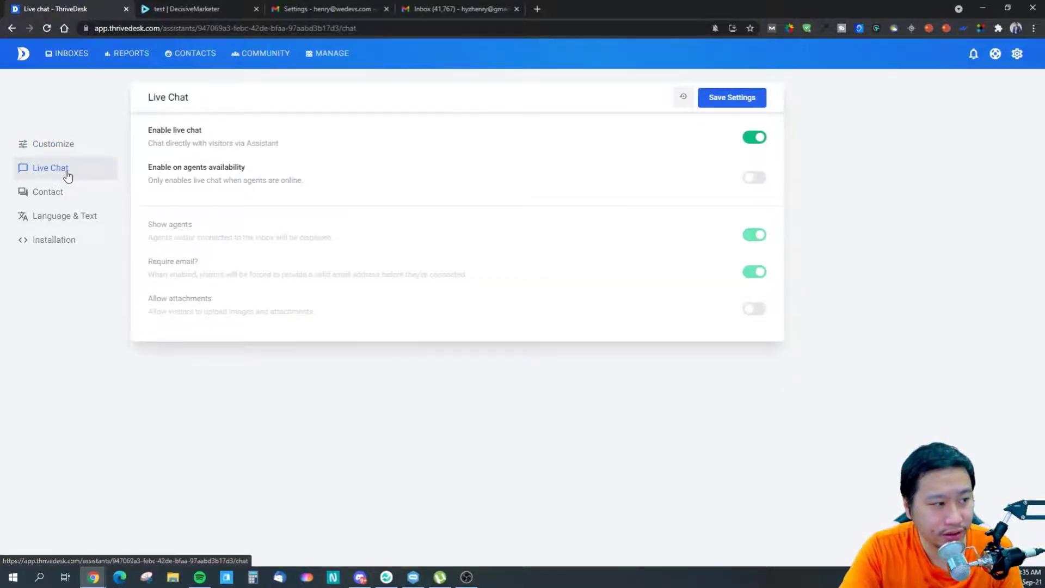
pyautogui.click(76, 153)
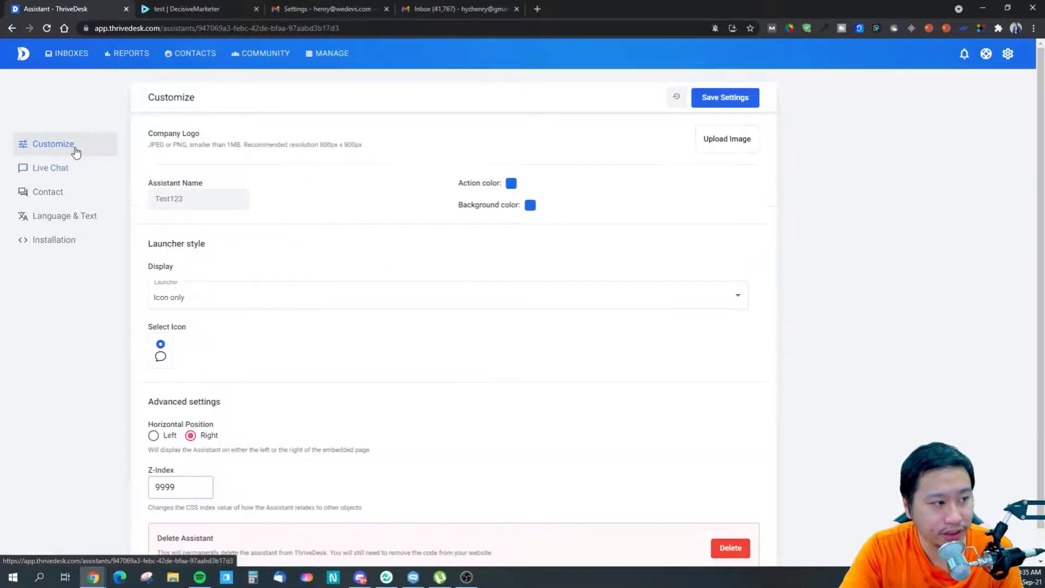
pyautogui.scroll(-2, 319, 355)
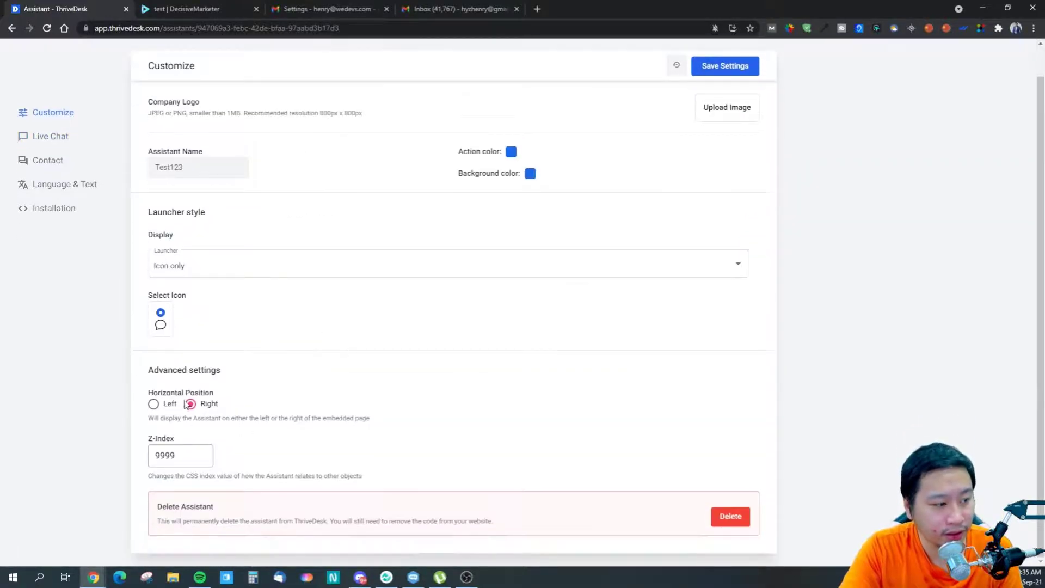
pyautogui.scroll(2, 37, 143)
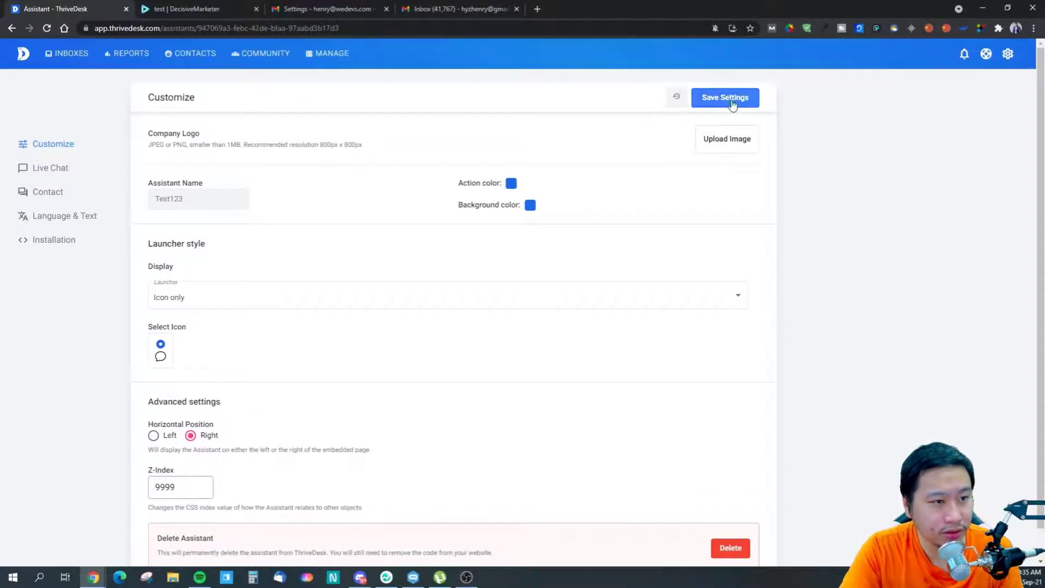
pyautogui.click(23, 175)
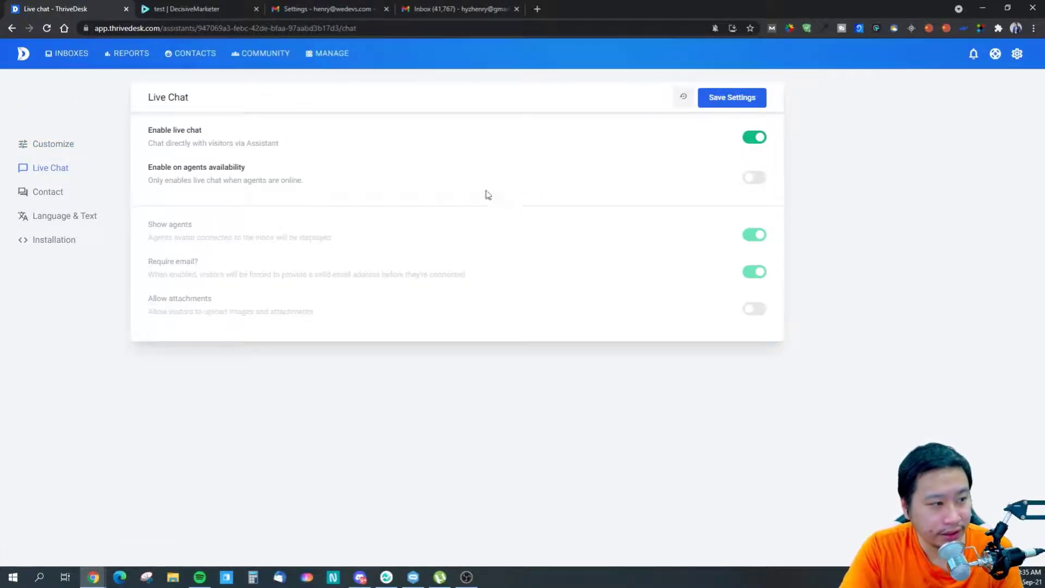
pyautogui.click(763, 180)
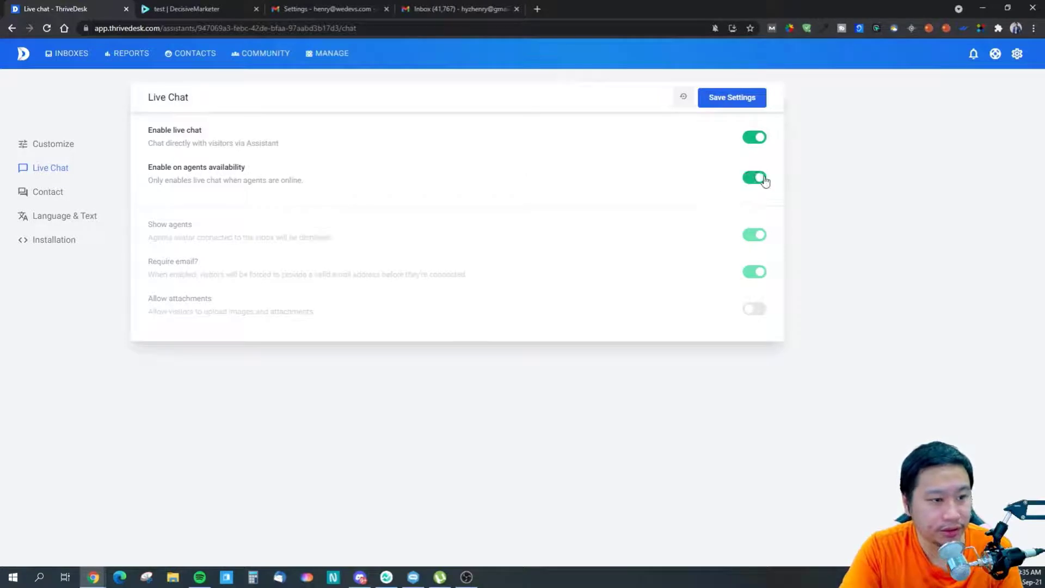
pyautogui.click(758, 182)
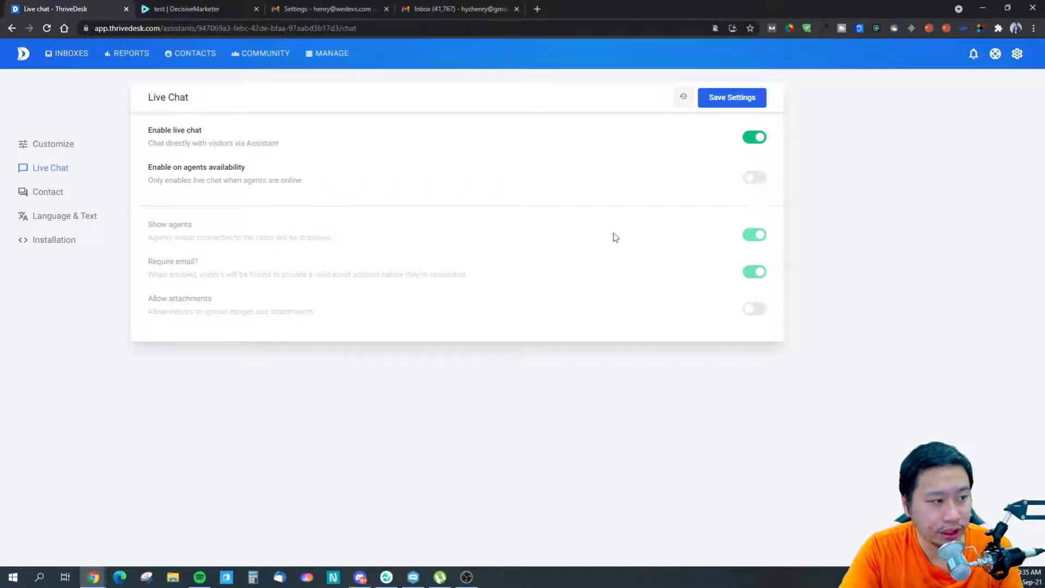
# - Copy the assistant's installation script snippet from the Installation section
pyautogui.click(49, 193)
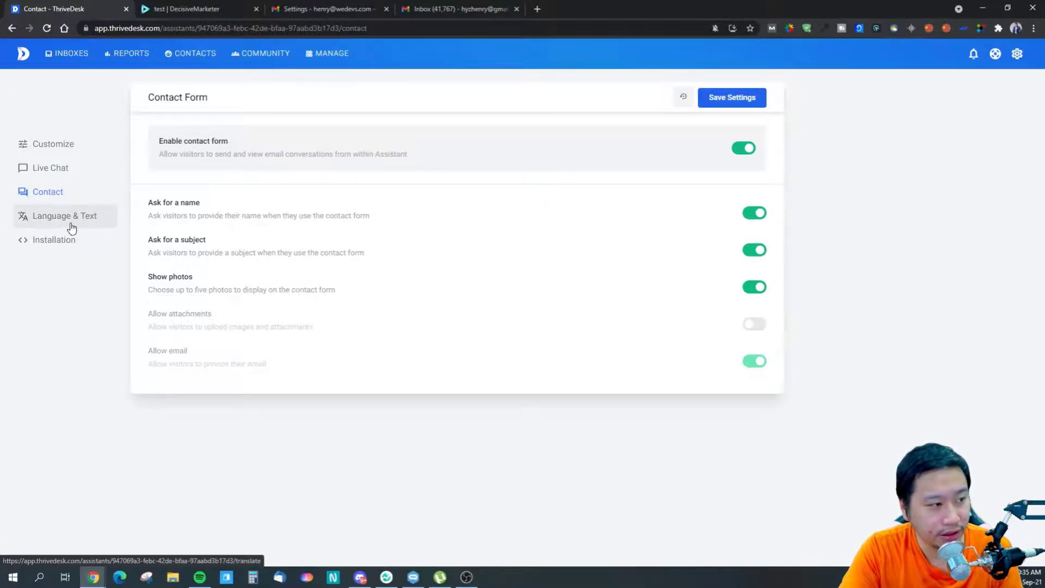
pyautogui.click(67, 221)
pyautogui.click(64, 242)
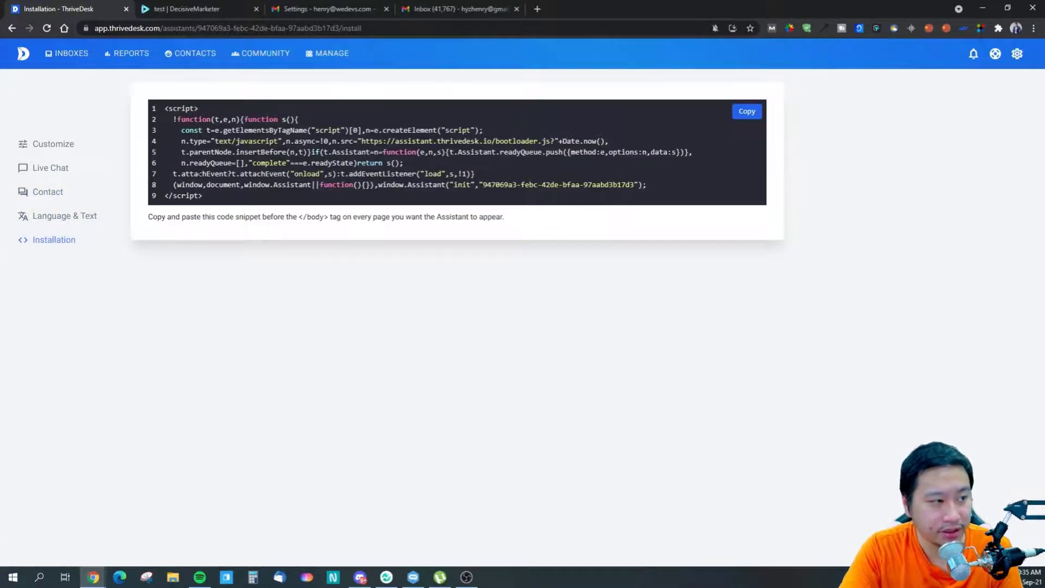
pyautogui.click(44, 220)
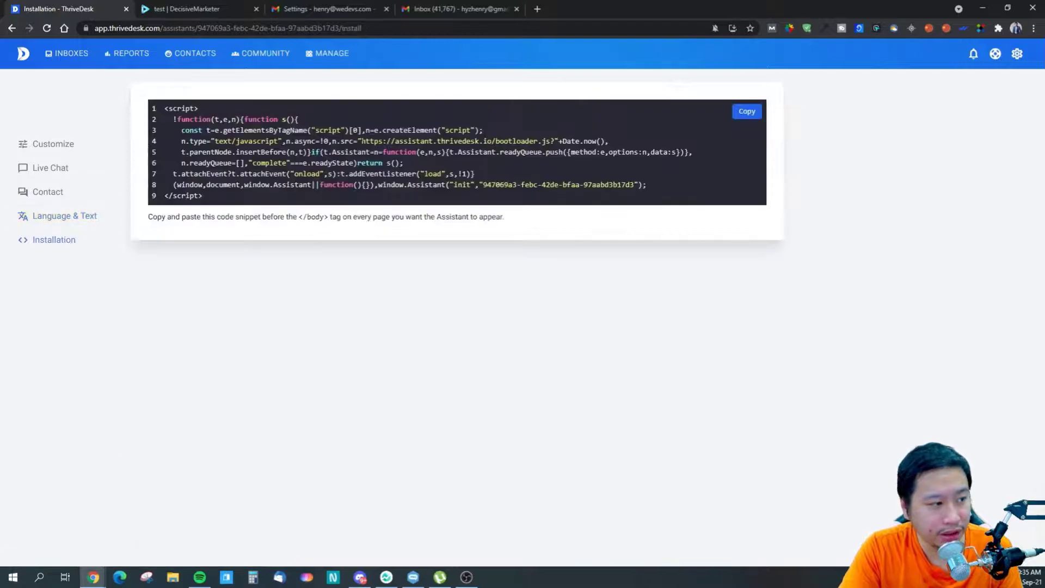
pyautogui.click(744, 115)
pyautogui.click(538, 9)
# - Load the test.decisivemarketer.com/wp-admin login page in a new tab
pyautogui.write('ra')
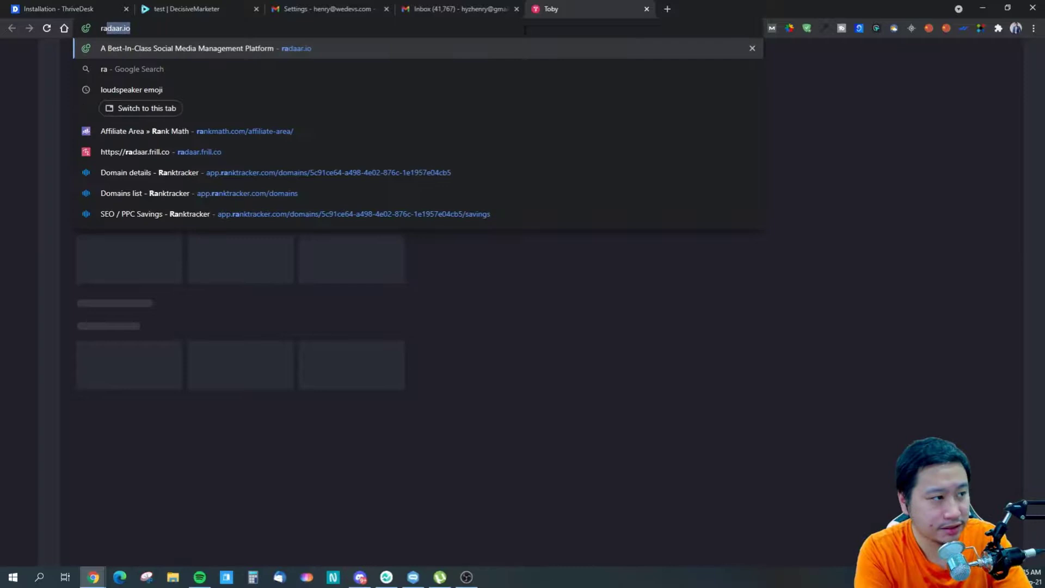
pyautogui.press('BackSpace')
pyautogui.press('BackSpace')
pyautogui.press('BackSpace')
pyautogui.write('test.decisivemarketer.com/wp-admin')
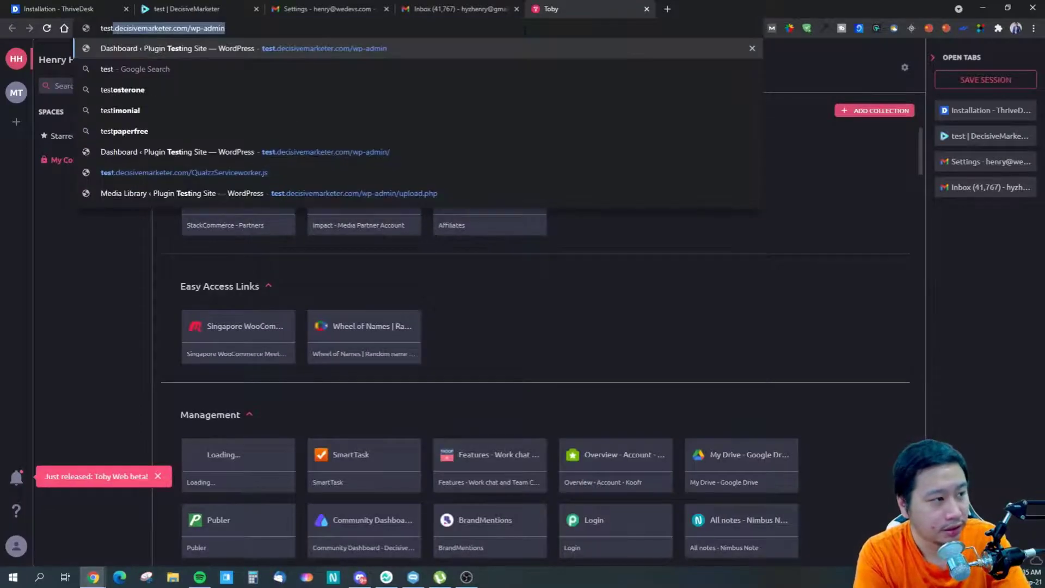
pyautogui.press('Return')
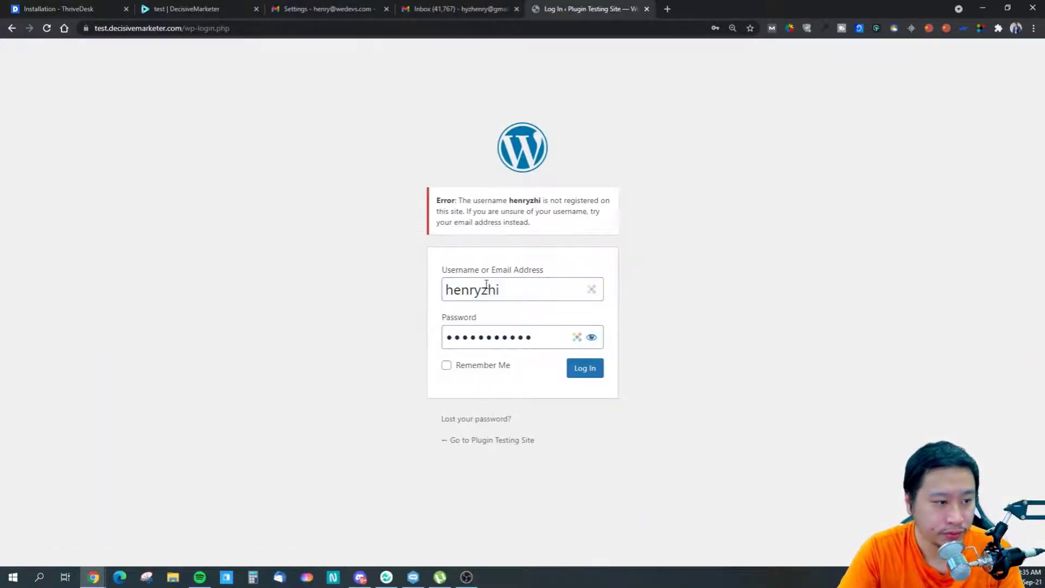
# - Enter the username and password and attempt a first login, dismissing the change-password prompt
pyautogui.click(516, 294)
pyautogui.press('BackSpace')
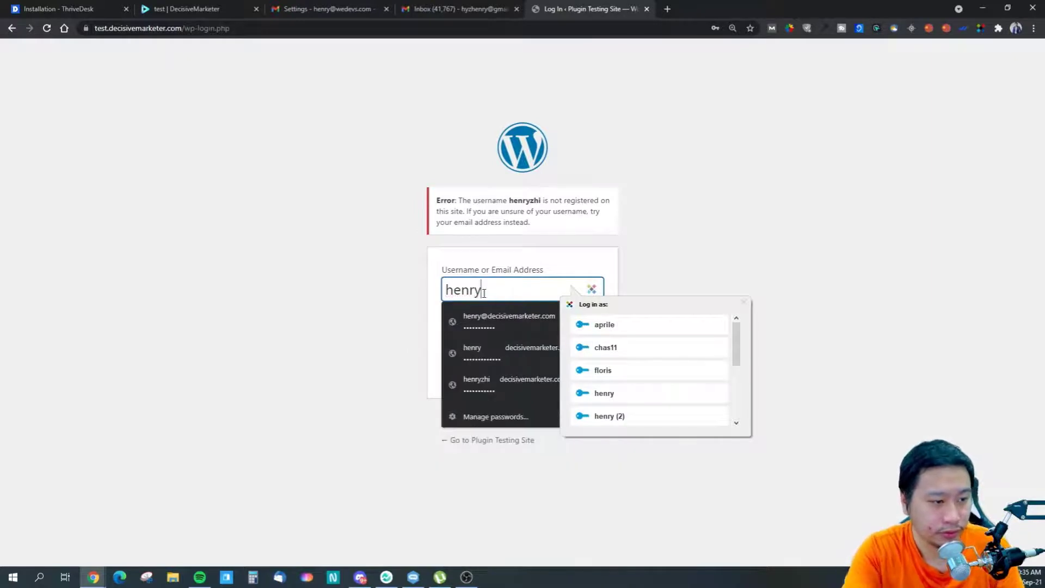
pyautogui.press('Tab')
pyautogui.write('•••••••••')
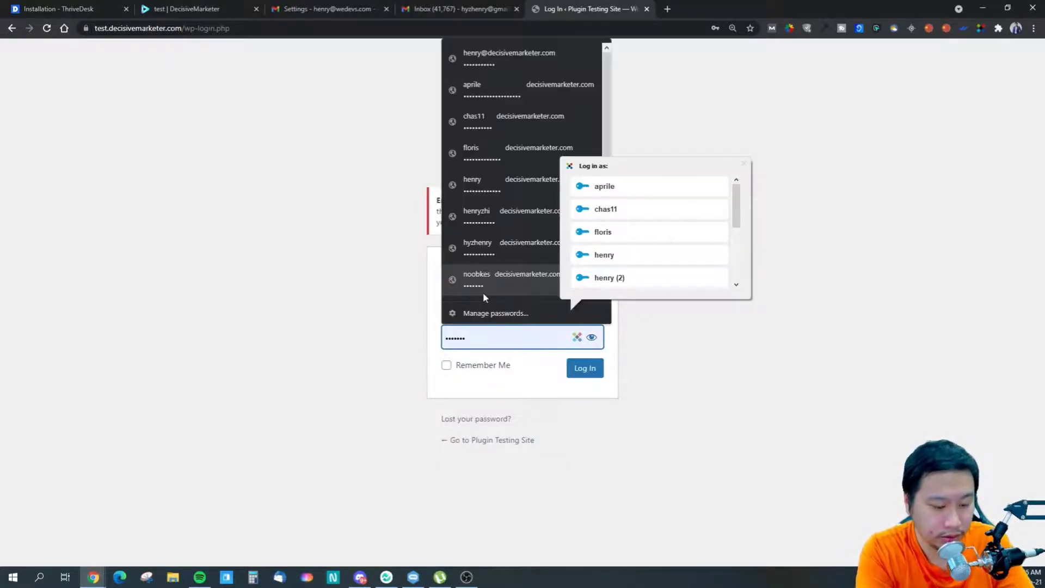
pyautogui.press('BackSpace')
pyautogui.press('BackSpace')
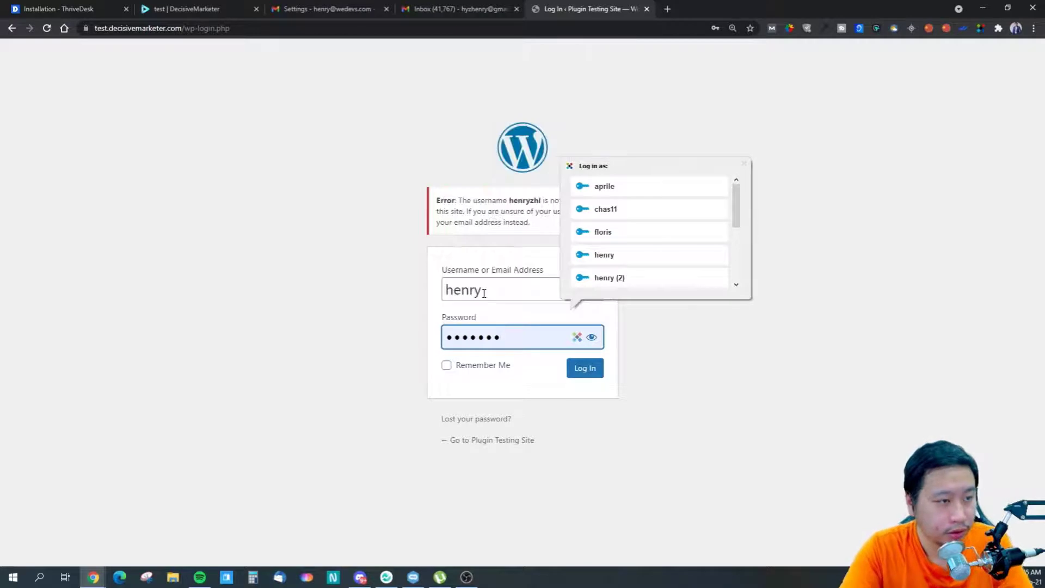
pyautogui.moveTo(501, 337); pyautogui.dragTo(434, 349)
pyautogui.write('•••••')
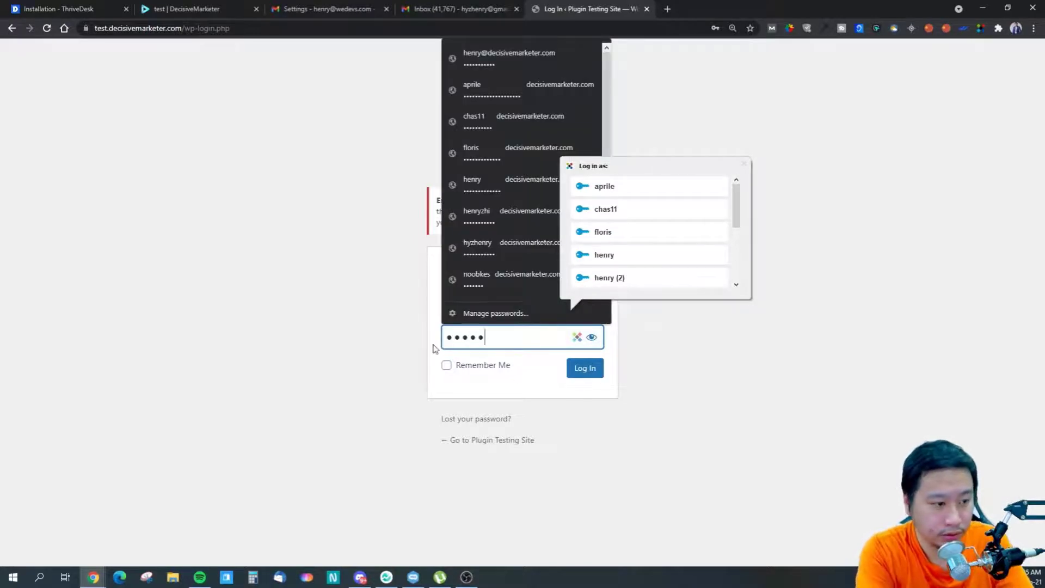
pyautogui.write('•')
pyautogui.press('Return')
pyautogui.click(629, 207)
pyautogui.moveTo(538, 337); pyautogui.dragTo(401, 343)
pyautogui.write('•')
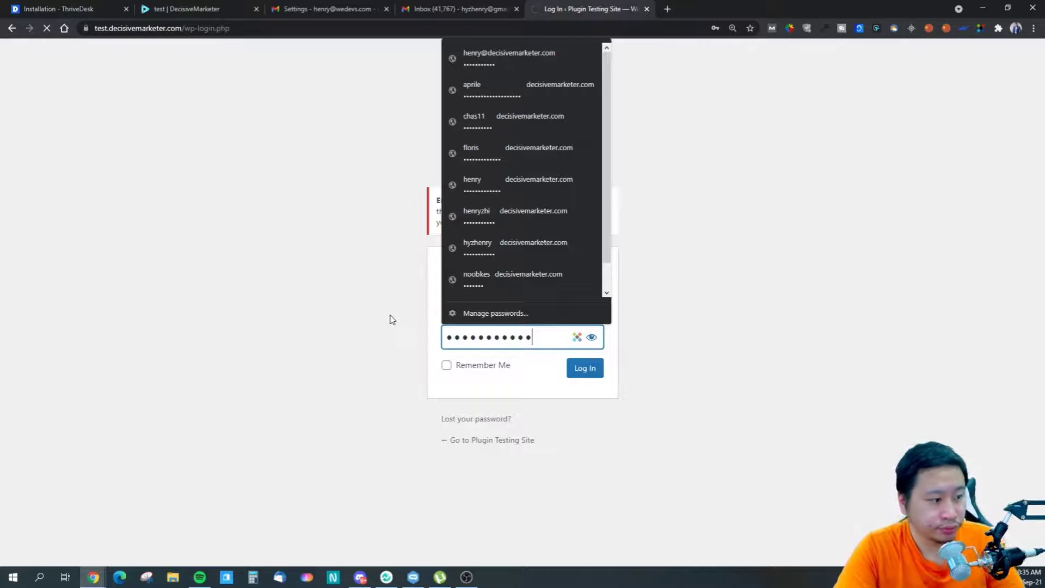
# - Correct the username, retype the password, and close the change-password prompt again
pyautogui.click(205, 10)
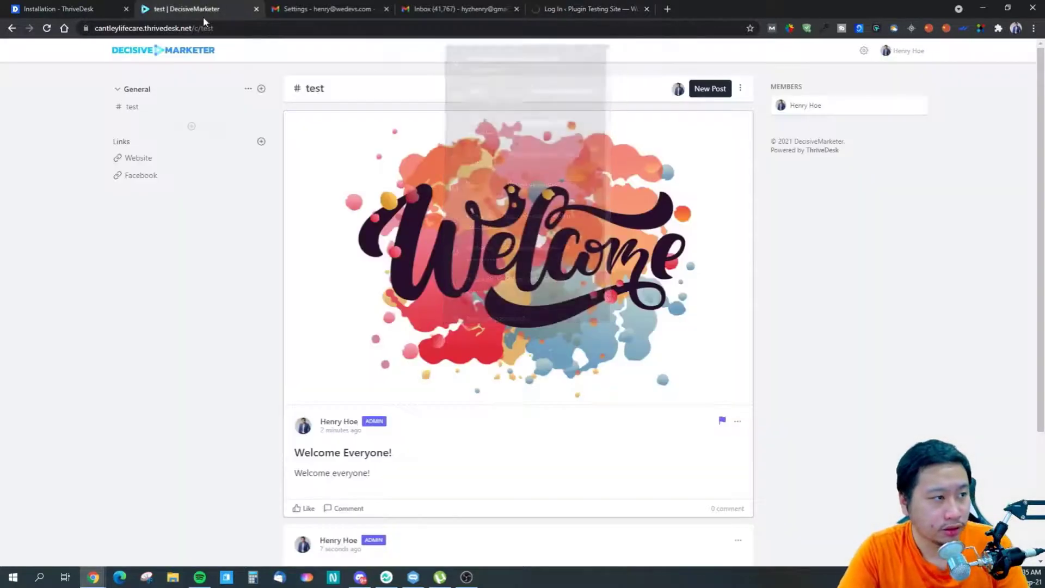
pyautogui.click(536, 6)
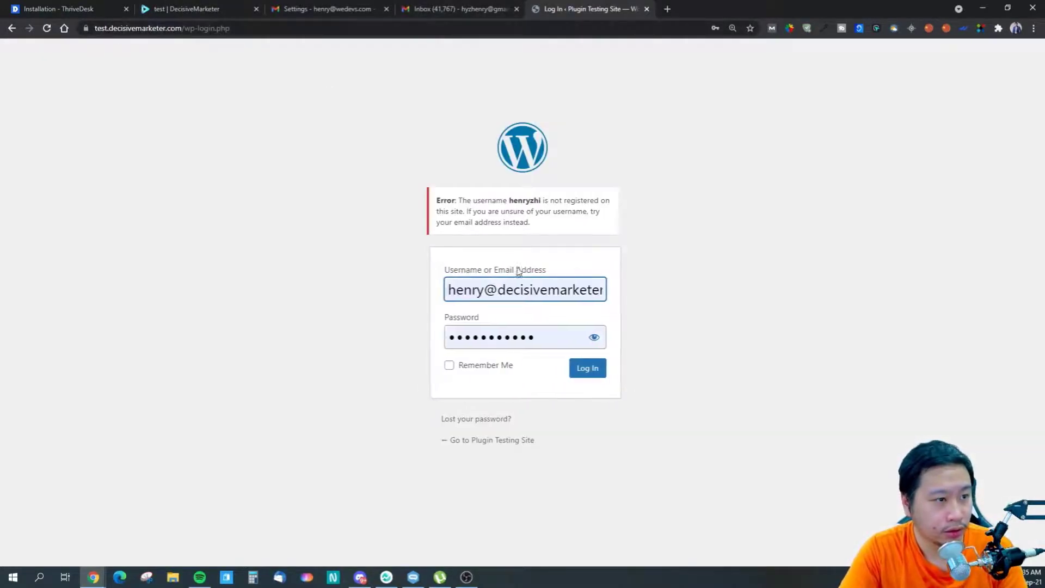
pyautogui.click(490, 282)
pyautogui.hotkey('ctrl', 'a')
pyautogui.press('End')
pyautogui.press('BackSpace')
pyautogui.press('BackSpace')
pyautogui.press('BackSpace')
pyautogui.press('Tab')
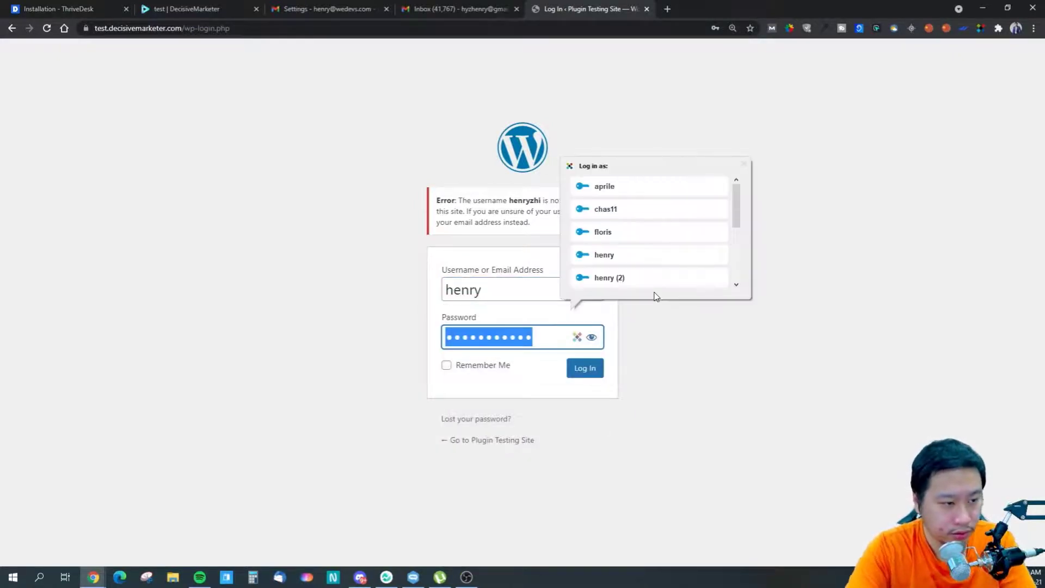
pyautogui.click(743, 168)
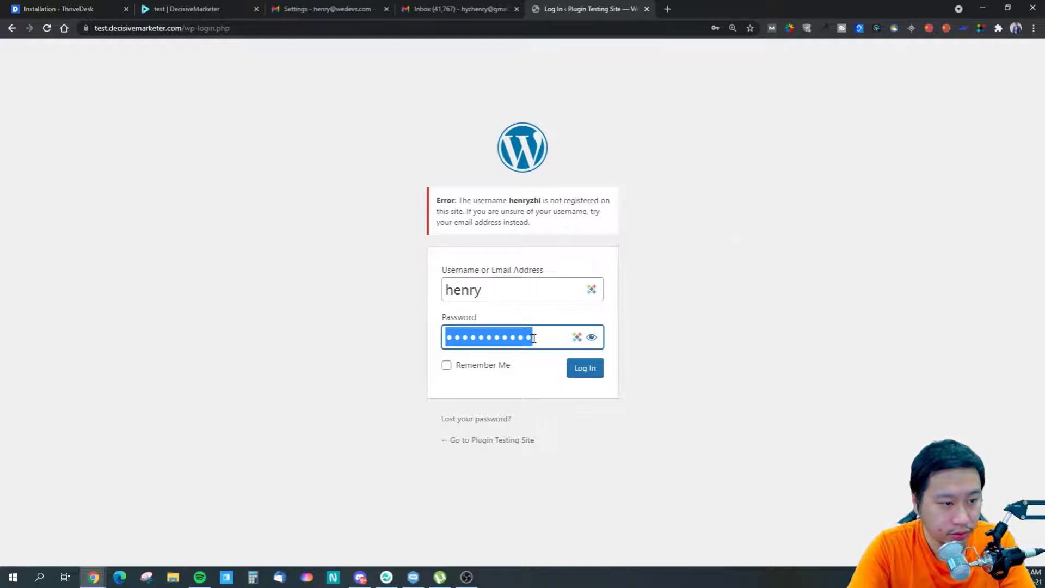
pyautogui.click(443, 338)
pyautogui.moveTo(530, 334); pyautogui.dragTo(388, 345)
pyautogui.write('••')
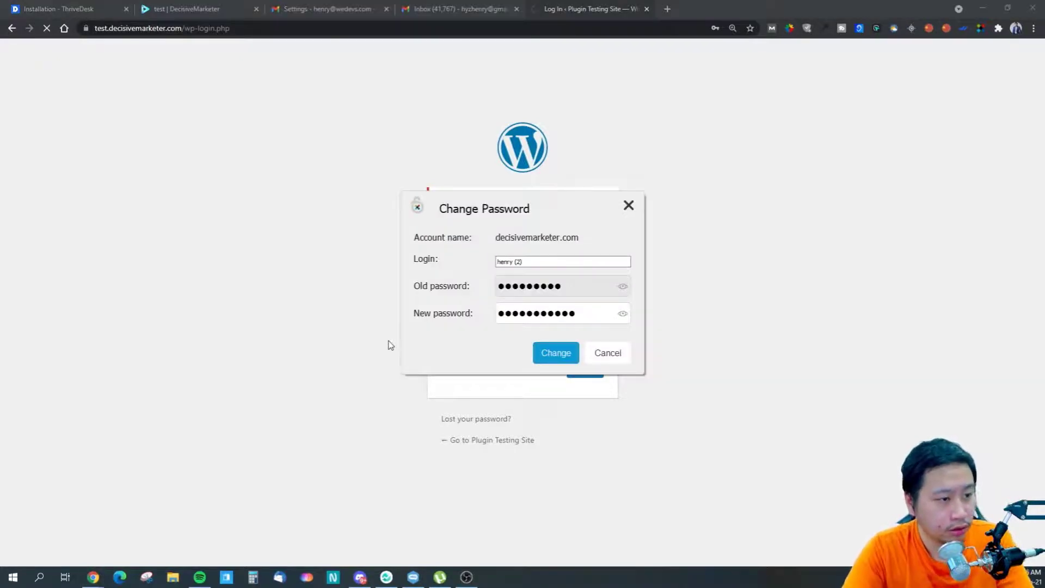
pyautogui.click(628, 205)
# - Fill in a saved login, fix the username, enter the password, tick Remember Me and submit
pyautogui.click(522, 292)
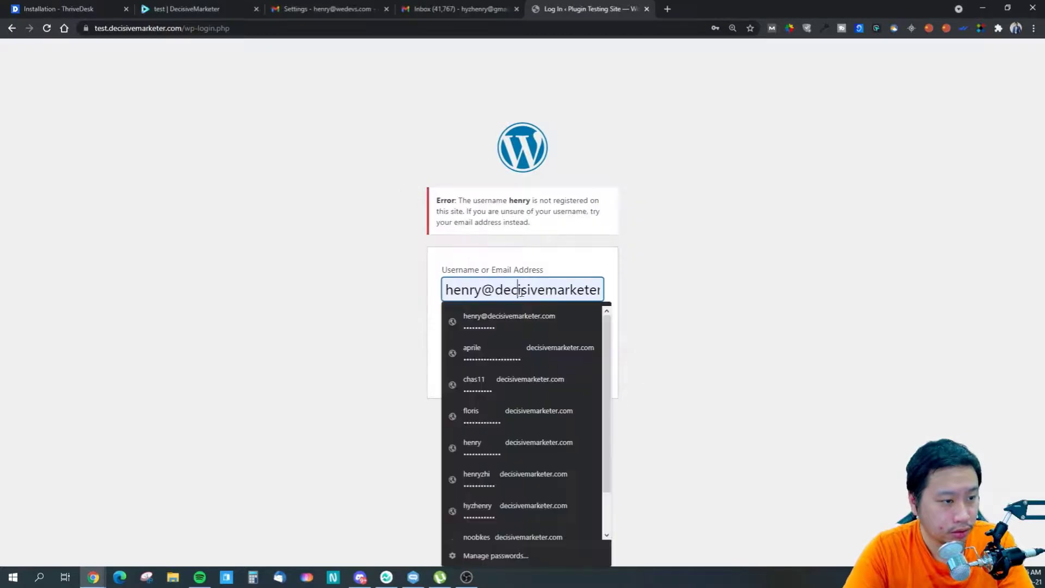
pyautogui.press('Down')
pyautogui.press('Down')
pyautogui.press('Down')
pyautogui.press('Down')
pyautogui.press('Down')
pyautogui.press('Down')
pyautogui.press('Return')
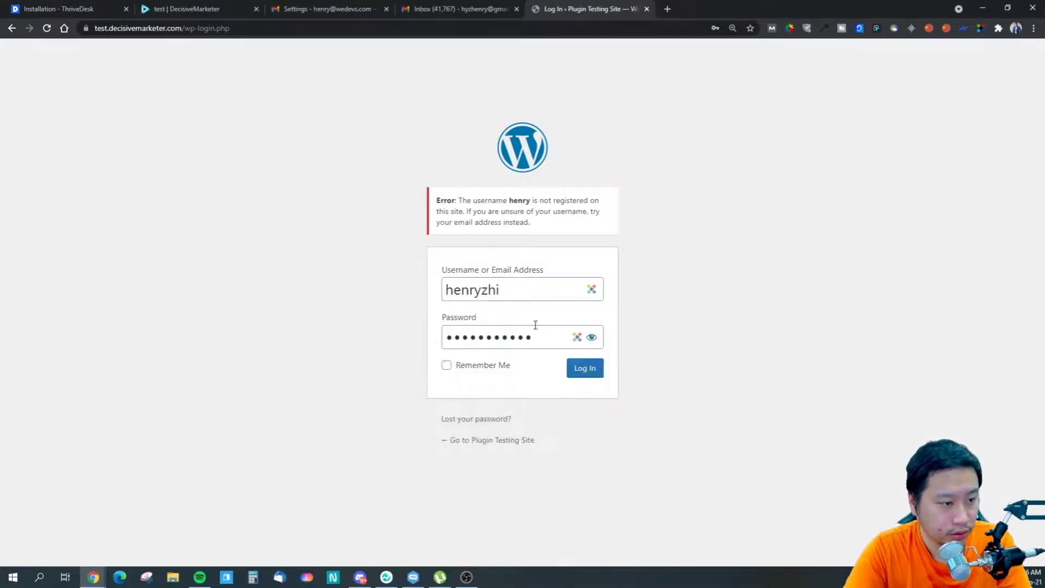
pyautogui.click(484, 292)
pyautogui.moveTo(482, 292); pyautogui.dragTo(500, 292)
pyautogui.press('Tab')
pyautogui.click(484, 295)
pyautogui.press('BackSpace')
pyautogui.press('Tab')
pyautogui.write('a')
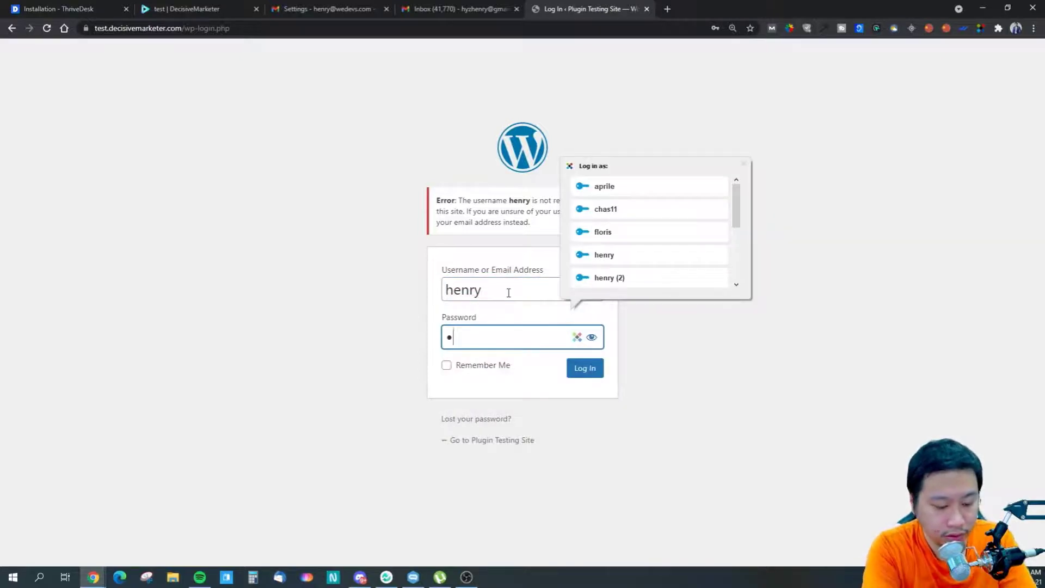
pyautogui.write('••••••••••••')
pyautogui.click(473, 366)
pyautogui.click(576, 373)
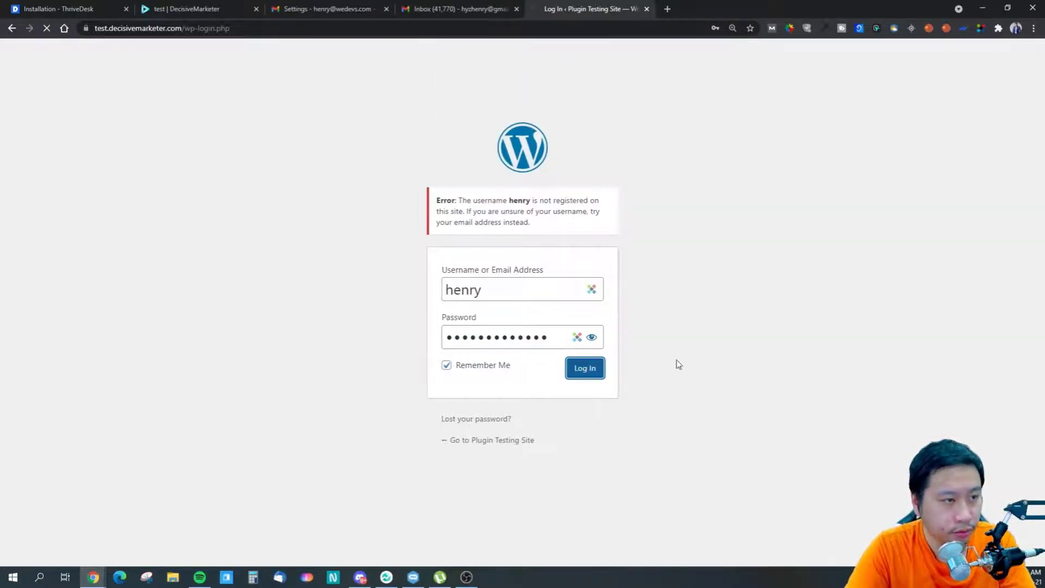
# - Choose the saved e-mail login with its password and log in to the admin dashboard
pyautogui.click(551, 294)
pyautogui.click(527, 321)
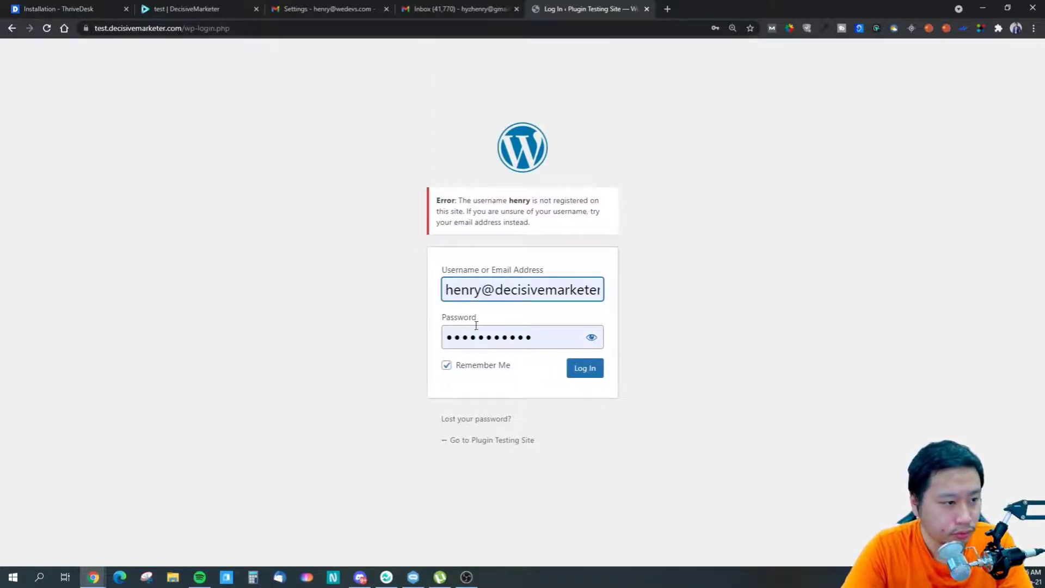
pyautogui.click(508, 292)
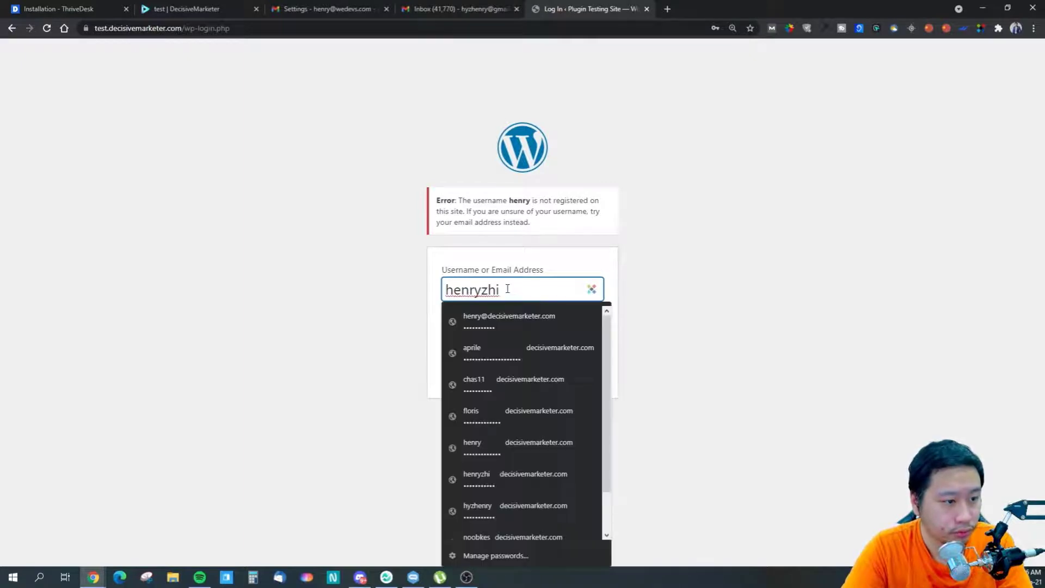
pyautogui.click(482, 322)
pyautogui.click(586, 368)
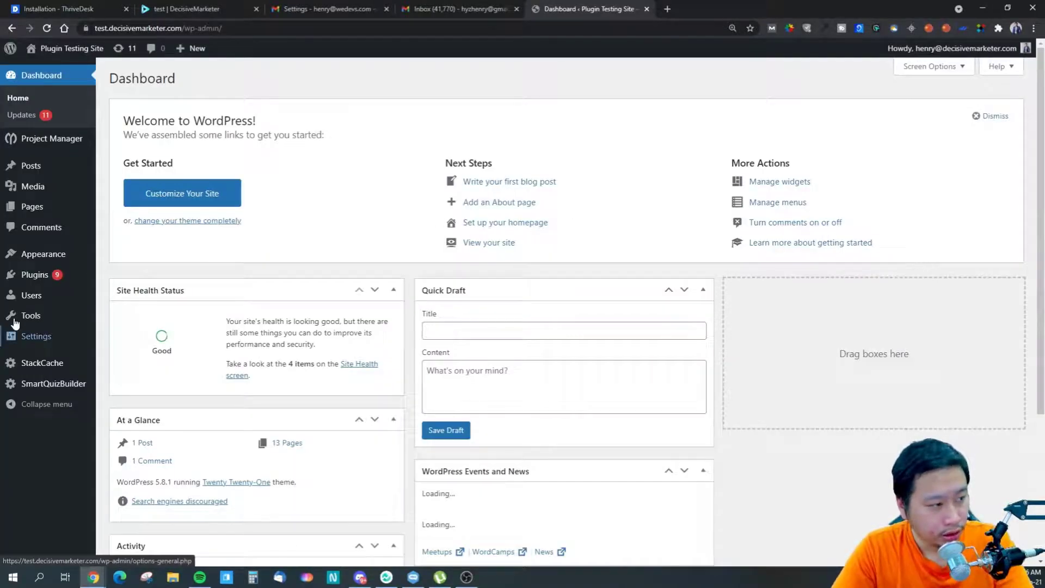
# - Open the live Plugin Testing Site in a new tab from the admin bar
pyautogui.moveTo(31, 272)
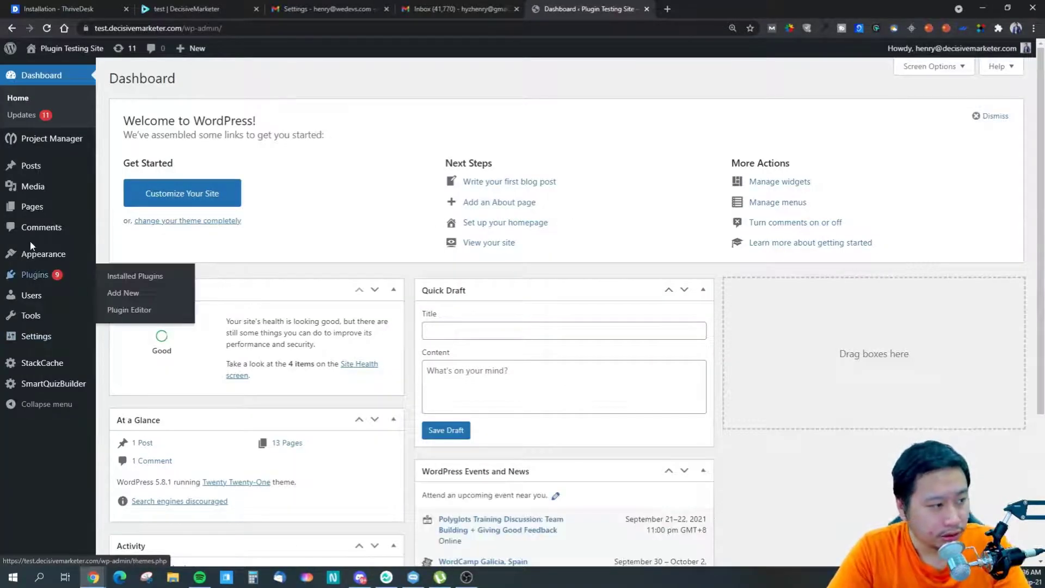
pyautogui.rightClick(64, 70)
pyautogui.click(93, 77)
pyautogui.click(690, 9)
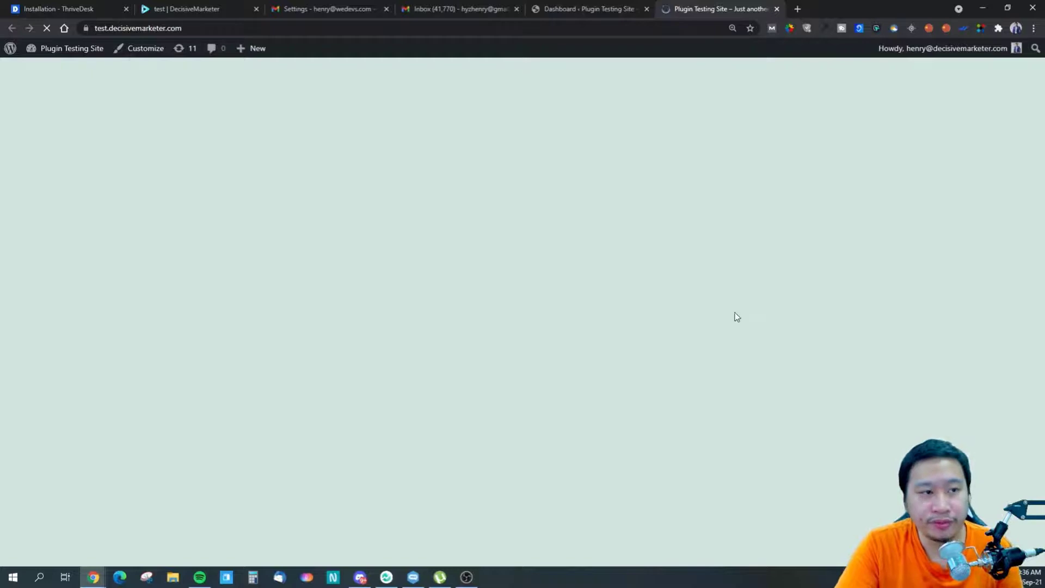
# - Close the email signup popup, choose NOT YET on notifications, and return to the dashboard
pyautogui.scroll(-7, 747, 268)
pyautogui.scroll(1, 812, 291)
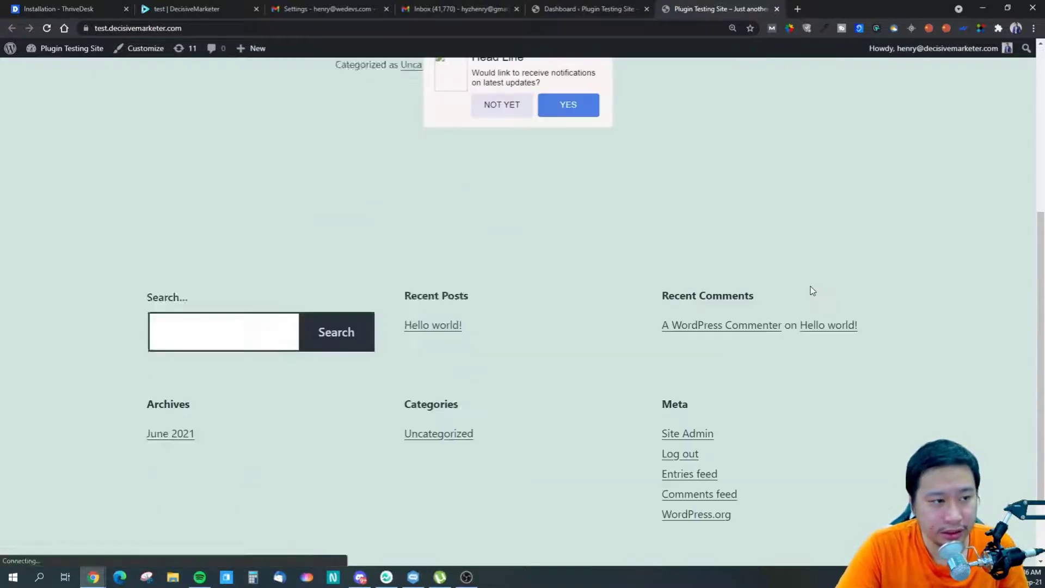
pyautogui.scroll(5, 441, 193)
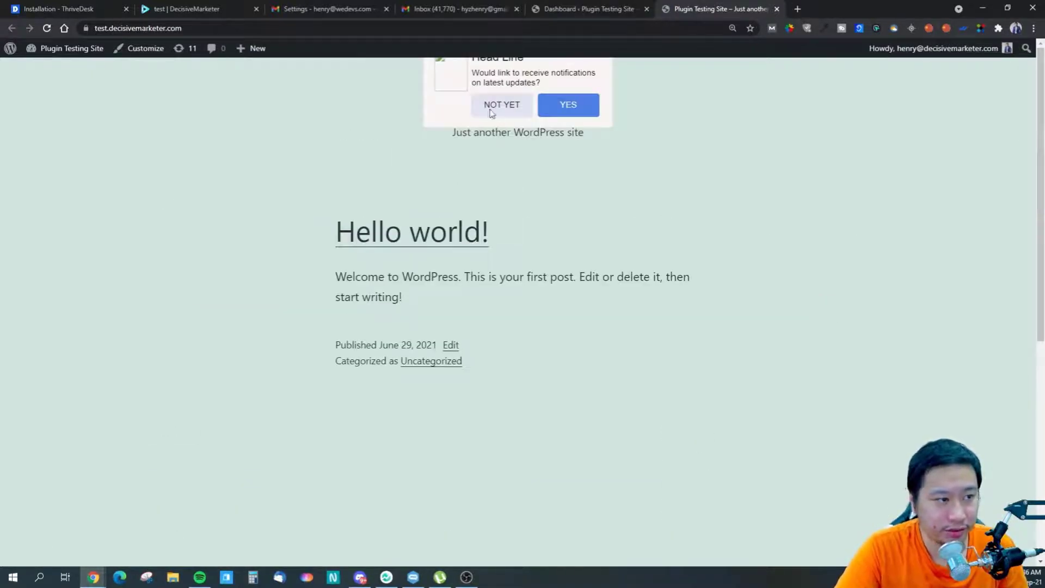
pyautogui.scroll(-3, 520, 172)
pyautogui.scroll(3, 507, 221)
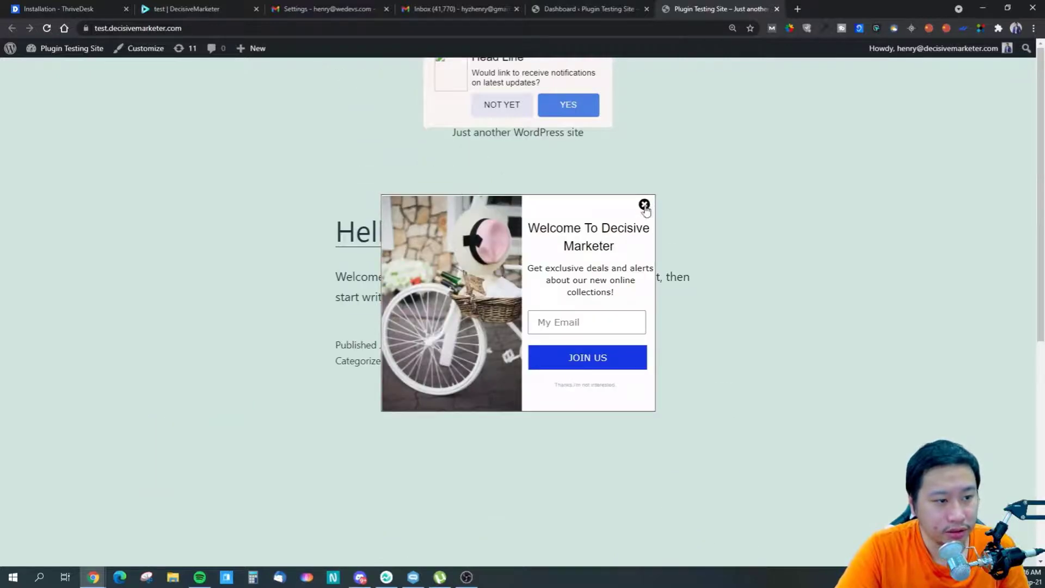
pyautogui.click(644, 205)
pyautogui.click(502, 105)
pyautogui.click(585, 9)
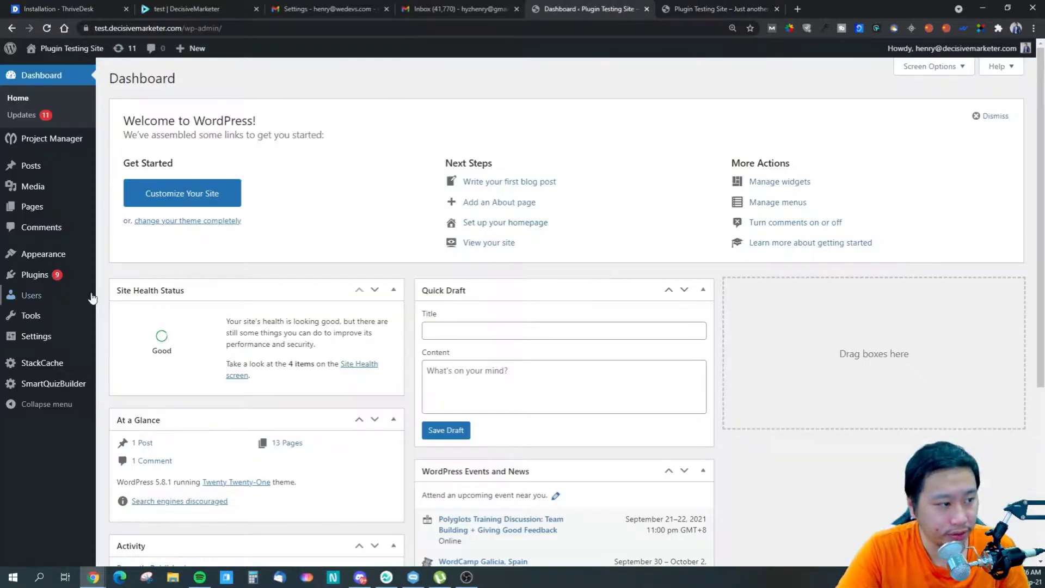
# - Open Settings > Insert Headers and Footers and the ThriveDesk assistant's customization settings
pyautogui.moveTo(61, 262)
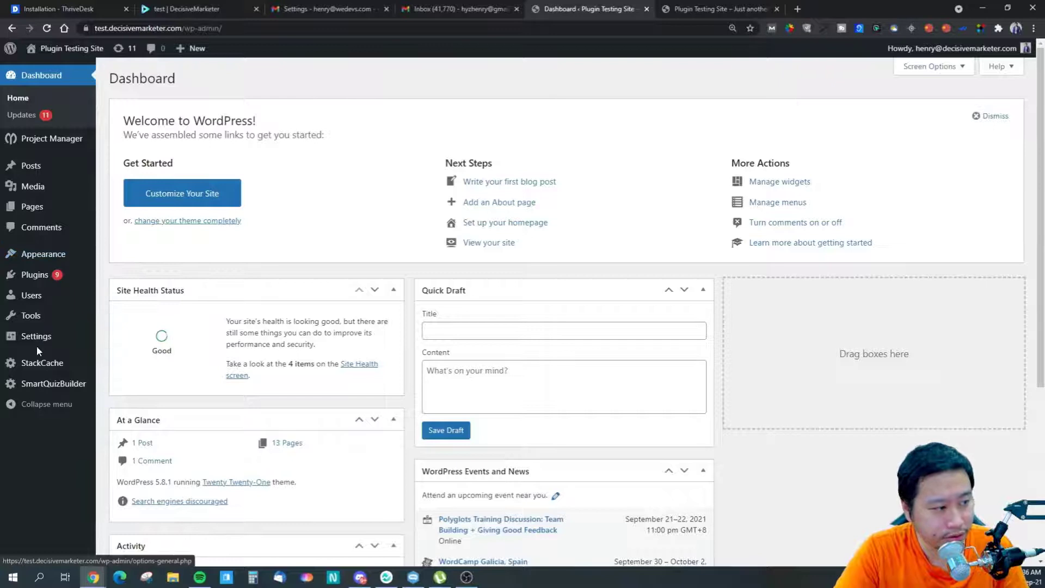
pyautogui.moveTo(46, 341)
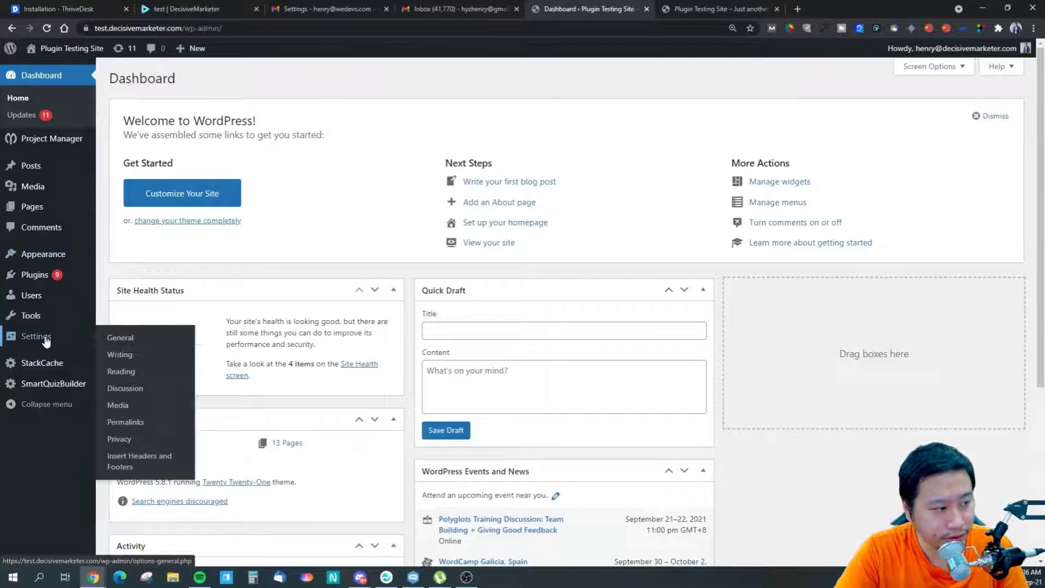
pyautogui.click(123, 460)
pyautogui.click(733, 8)
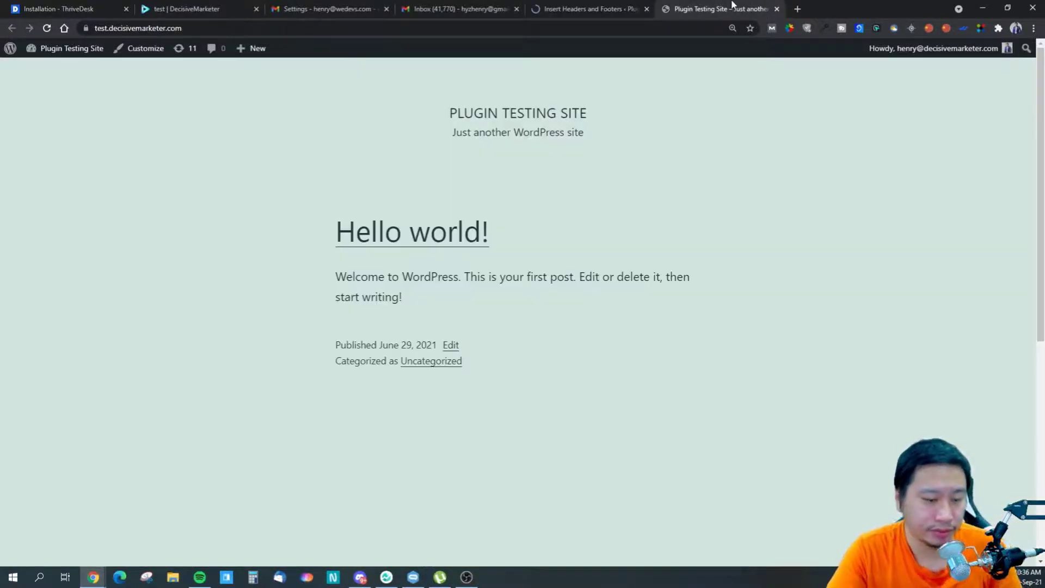
pyautogui.click(168, 6)
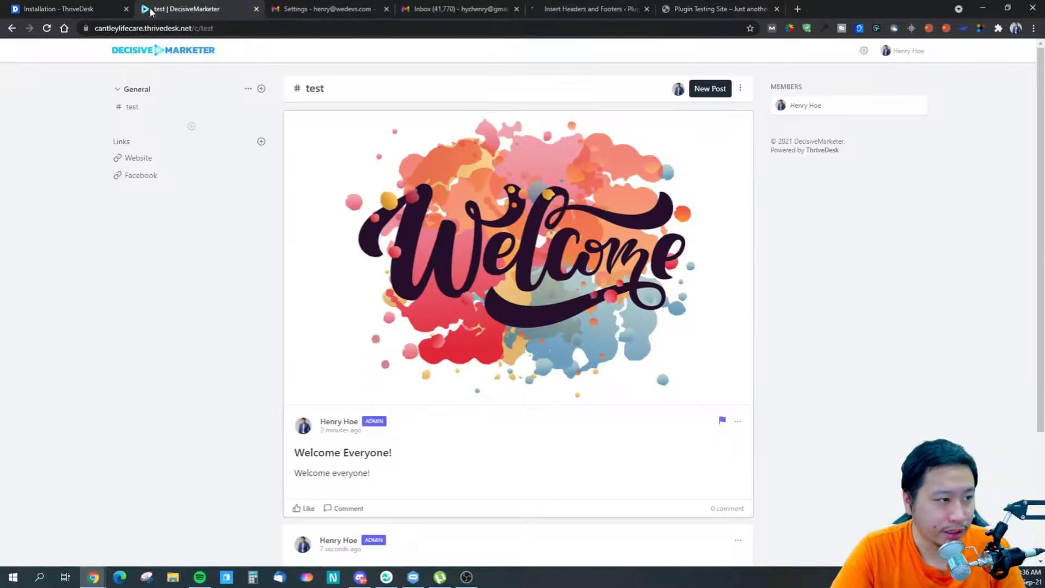
pyautogui.click(60, 8)
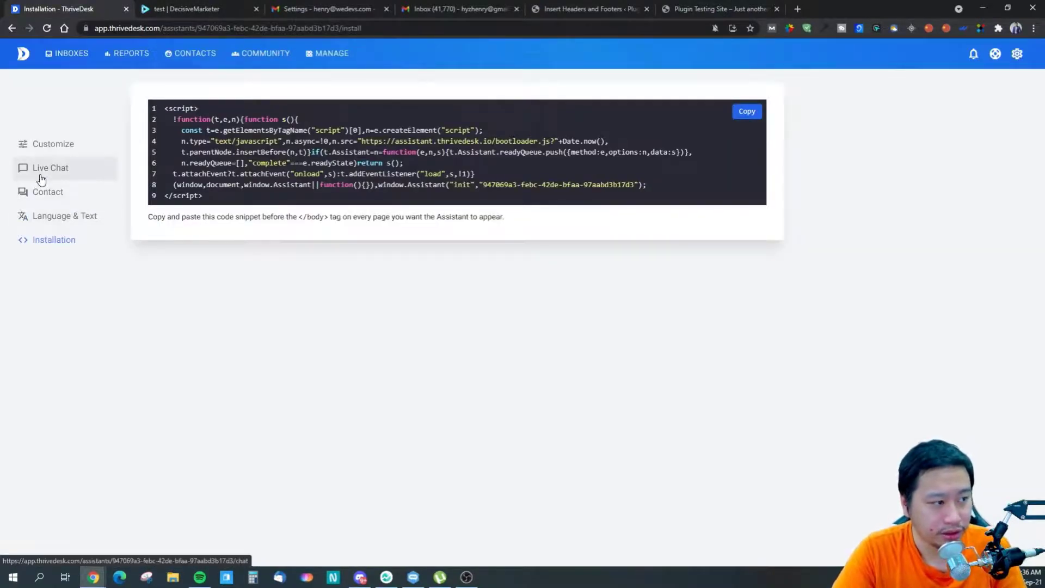
pyautogui.click(62, 146)
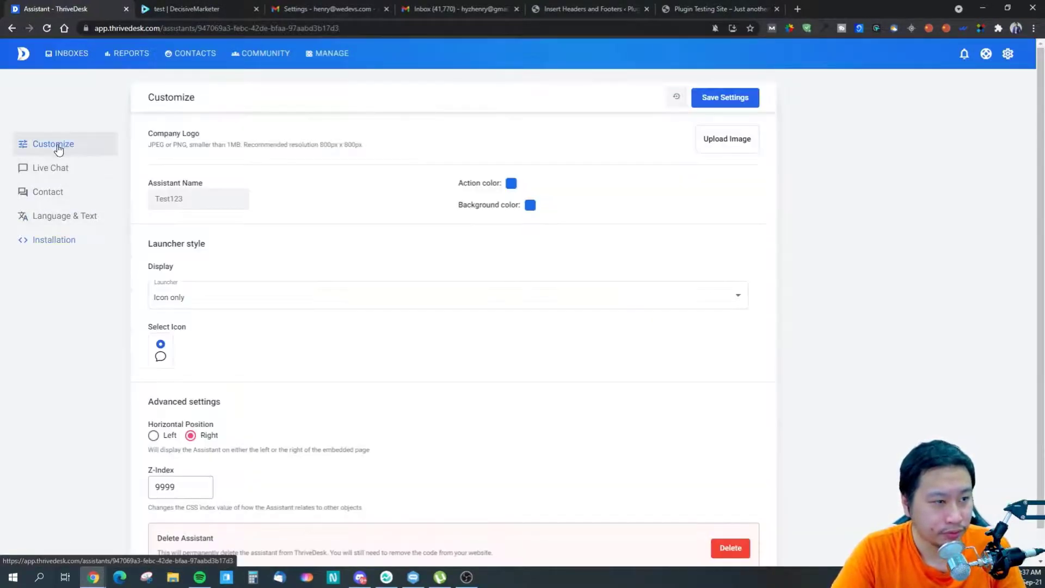
pyautogui.click(739, 7)
pyautogui.click(589, 7)
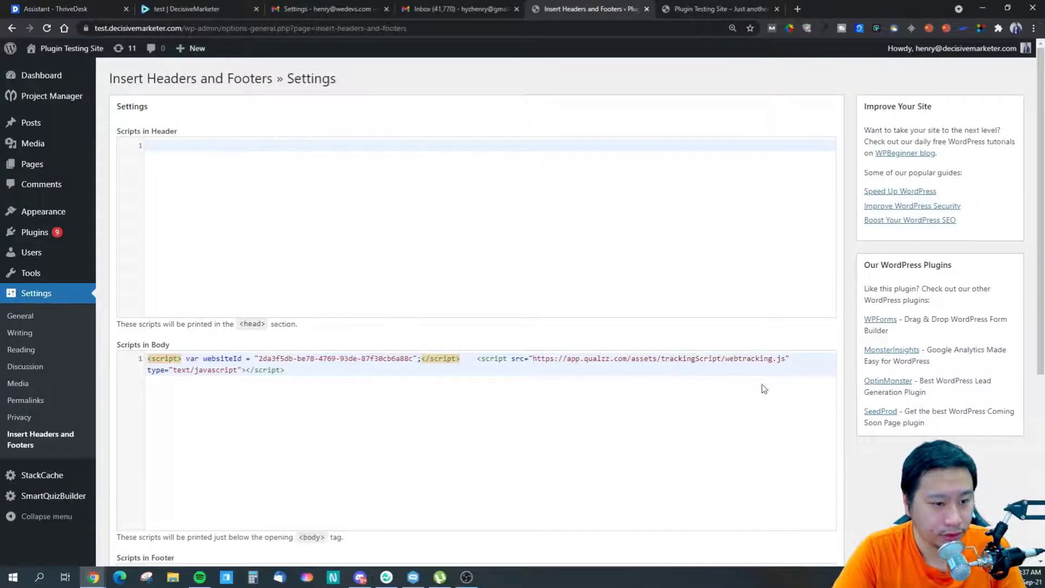
# - Paste the ThriveDesk snippet into Scripts in Header, clear Scripts in Body, save, and reload the site
pyautogui.click(446, 276)
pyautogui.write('<script>     !function(t,e,n){function s(){       const t=e.getElementsByTagName("script")[0],n=e.createElement("script");       n.type="text/javascript",n.async=!0,n.src="https://assistant.thrivedesk.io/bootloader.js?"+Date.now(),       t.parentNode.insertBefore(n,t)}if(t.Assistant=n=function(e,n,s){t.Assistant.readyQueue.push({method:e,options:n,data:s})},       n.readyQueue=[],"complete"===e.readyState)return s();     t.attachEvent?t.attachEvent("onload",s):t.addEventListener("load",s,!1)}     (window,document,window.Assistant||function(){}),window.Assistant("init","947069a3-febc-42de-bfaa-97aabd3b17d3");   </script>')
pyautogui.click(303, 368)
pyautogui.hotkey('ctrl', 'a')
pyautogui.press('Delete')
pyautogui.scroll(-5, 478, 415)
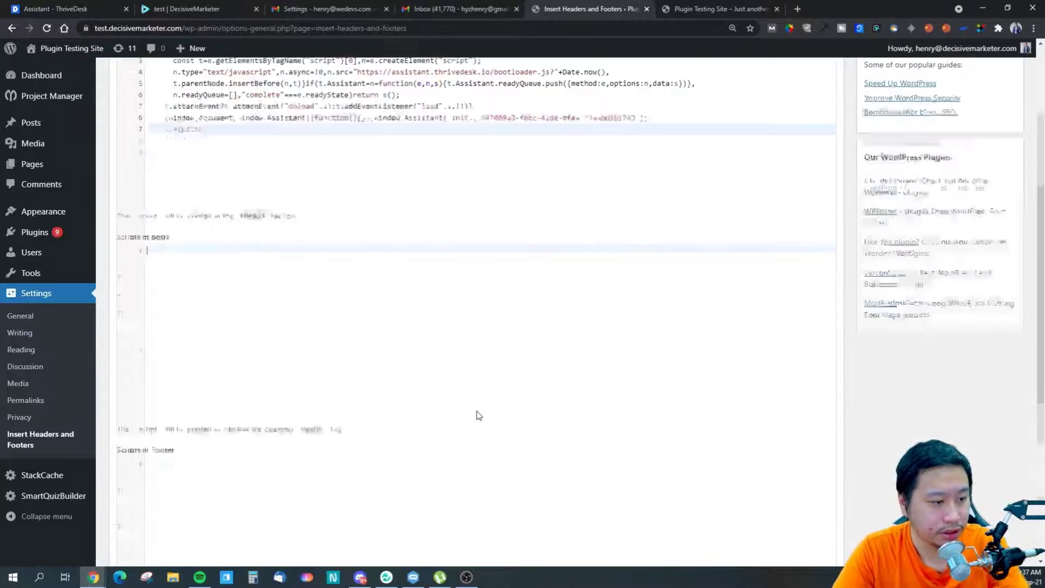
pyautogui.click(133, 480)
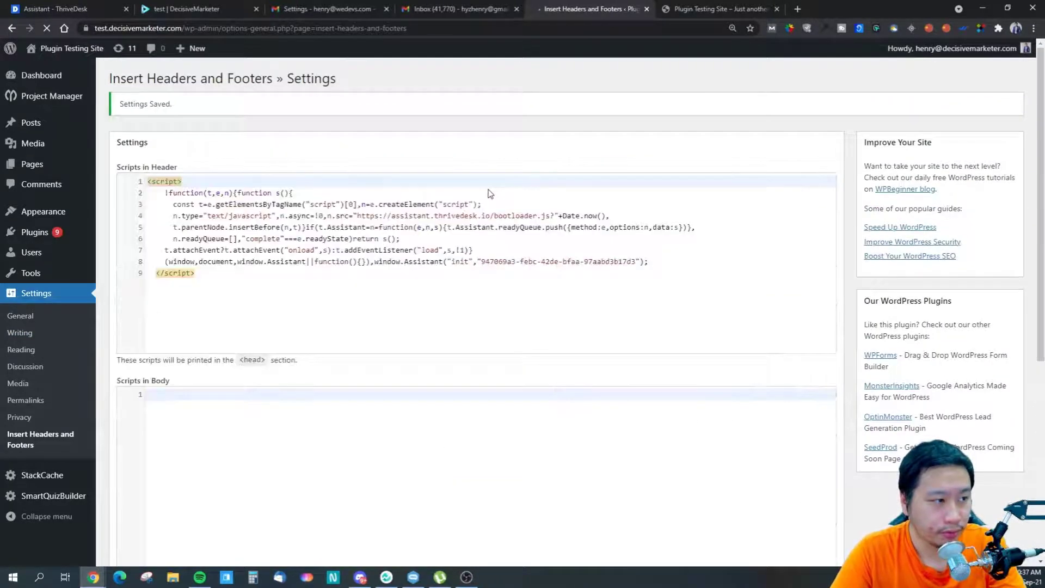
pyautogui.hotkey('ctrl', 'Tab')
pyautogui.press('F5')
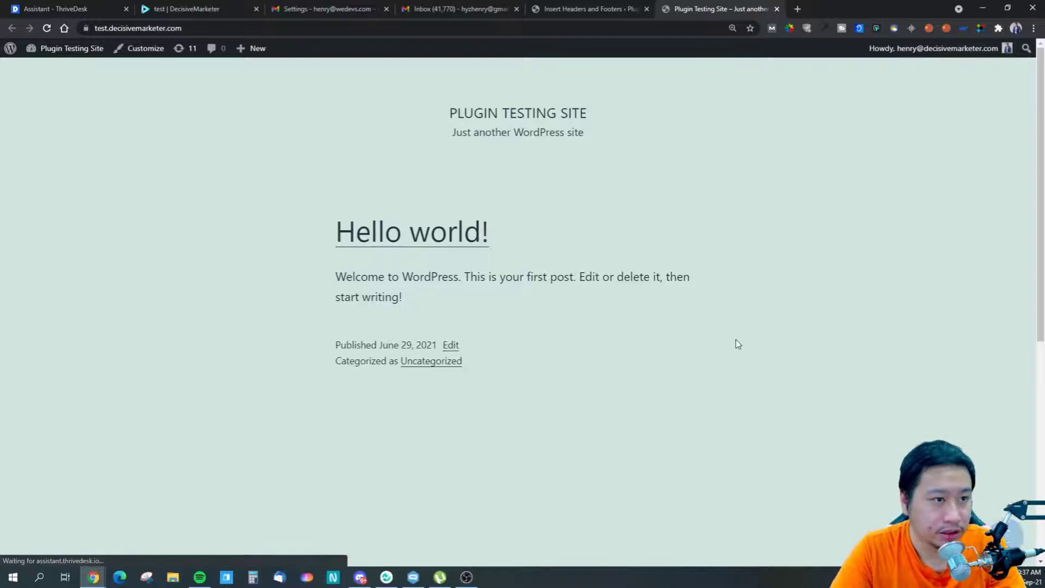
# - Open the chat widget on the front page, then return to the Test123 assistant's Customize settings
pyautogui.click(1008, 537)
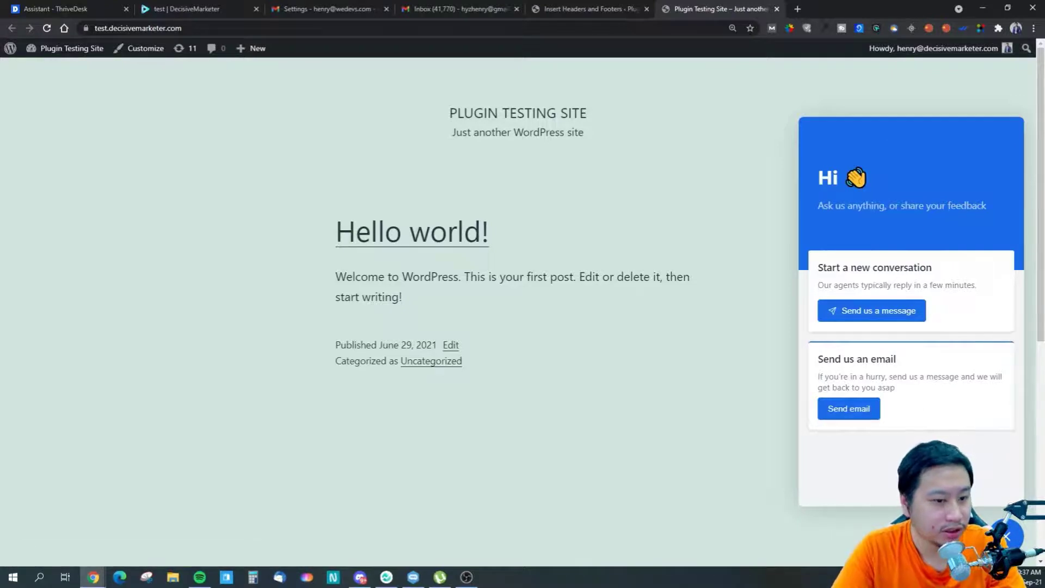
pyautogui.click(110, 7)
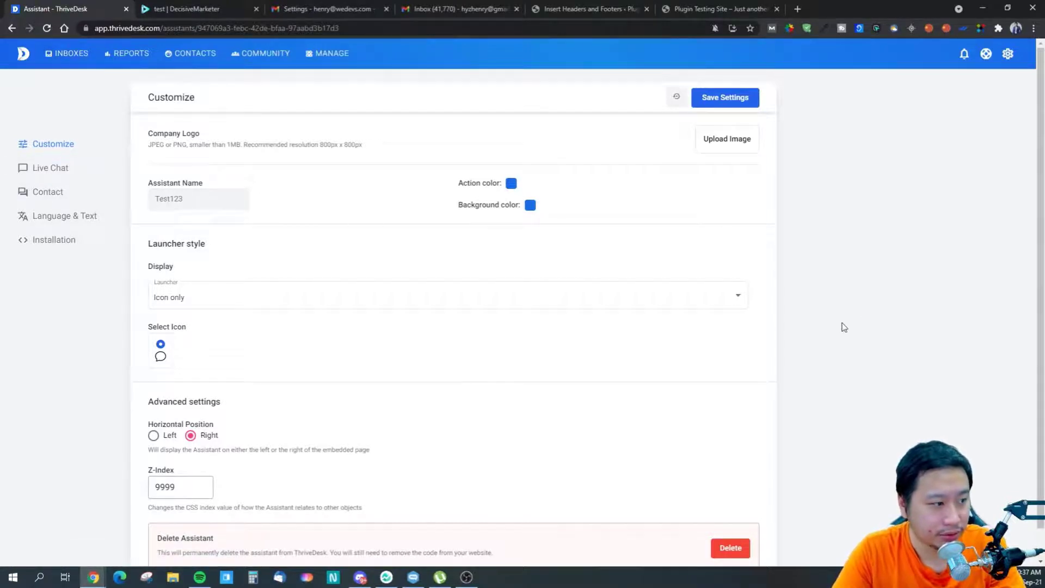
# - Upload Decisive Marketer Logo Final-01.png from the LOGO folder as the company logo
pyautogui.click(714, 144)
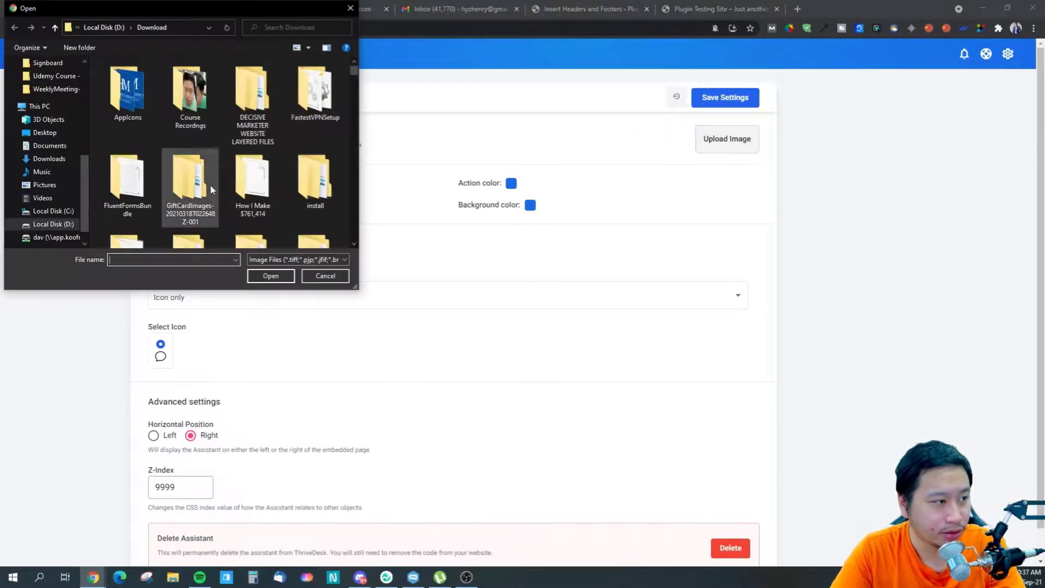
pyautogui.doubleClick(253, 93)
pyautogui.click(134, 82)
pyautogui.click(132, 81)
pyautogui.click(152, 106)
pyautogui.doubleClick(164, 81)
pyautogui.doubleClick(136, 81)
pyautogui.doubleClick(133, 91)
pyautogui.click(133, 89)
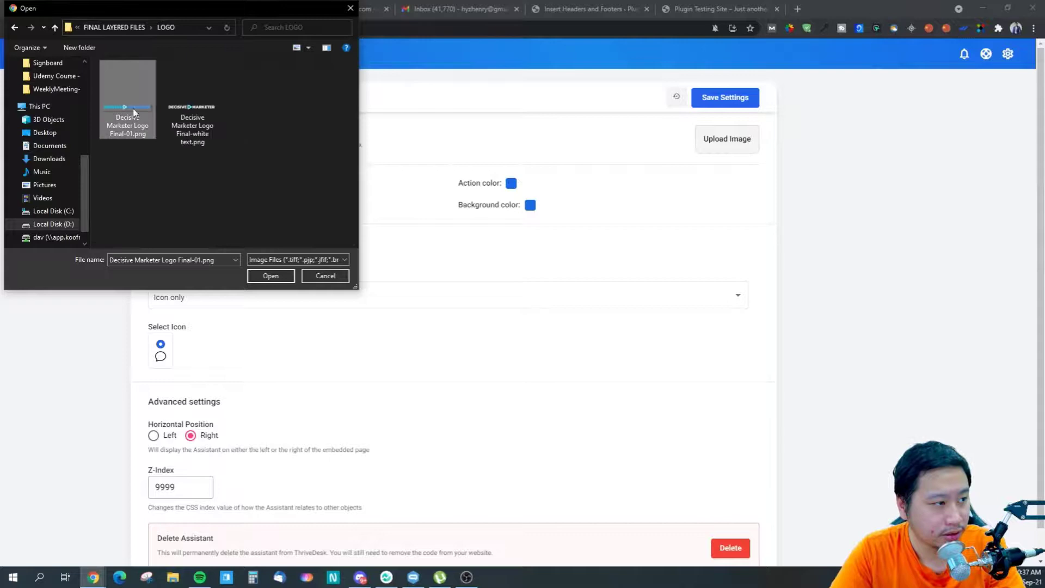
pyautogui.click(270, 276)
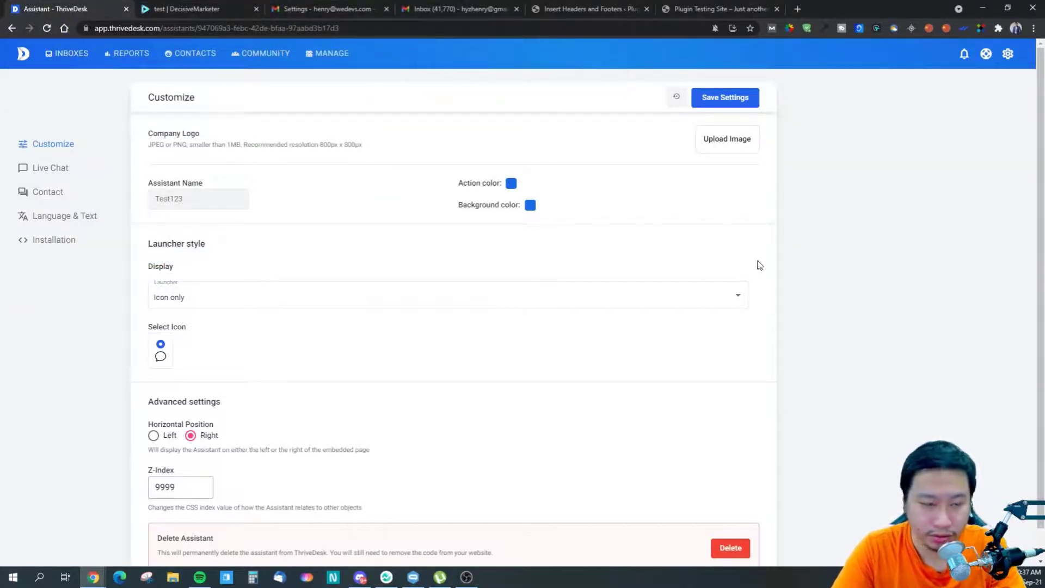
# - Replace it with the smaller Finalsmall logo image chosen from Recent files
pyautogui.click(708, 140)
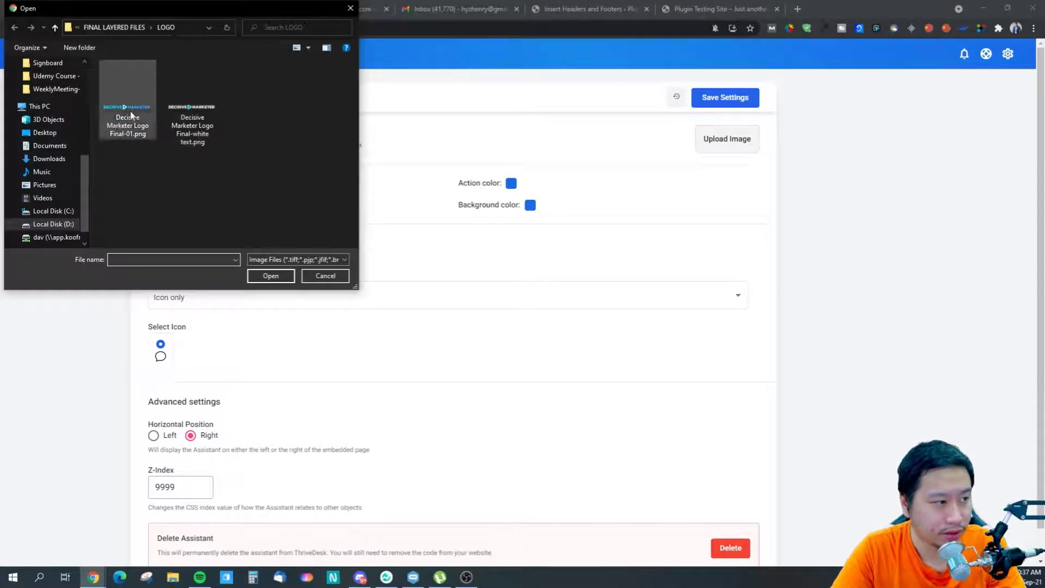
pyautogui.moveTo(33, 172); pyautogui.dragTo(87, 167)
pyautogui.scroll(1, 86, 143)
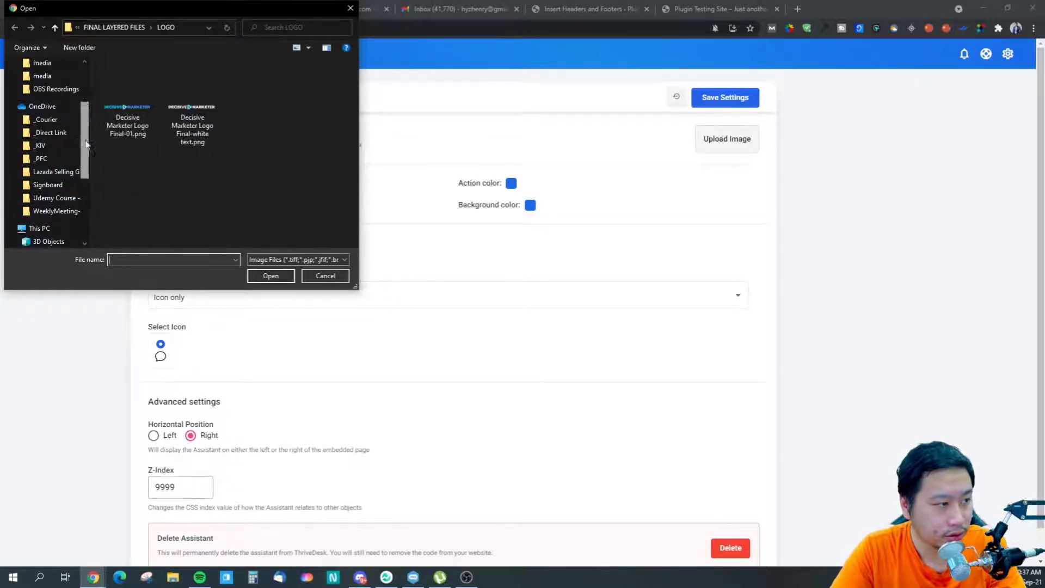
pyautogui.scroll(5, 86, 143)
pyautogui.click(44, 65)
pyautogui.scroll(-3, 165, 211)
pyautogui.click(163, 159)
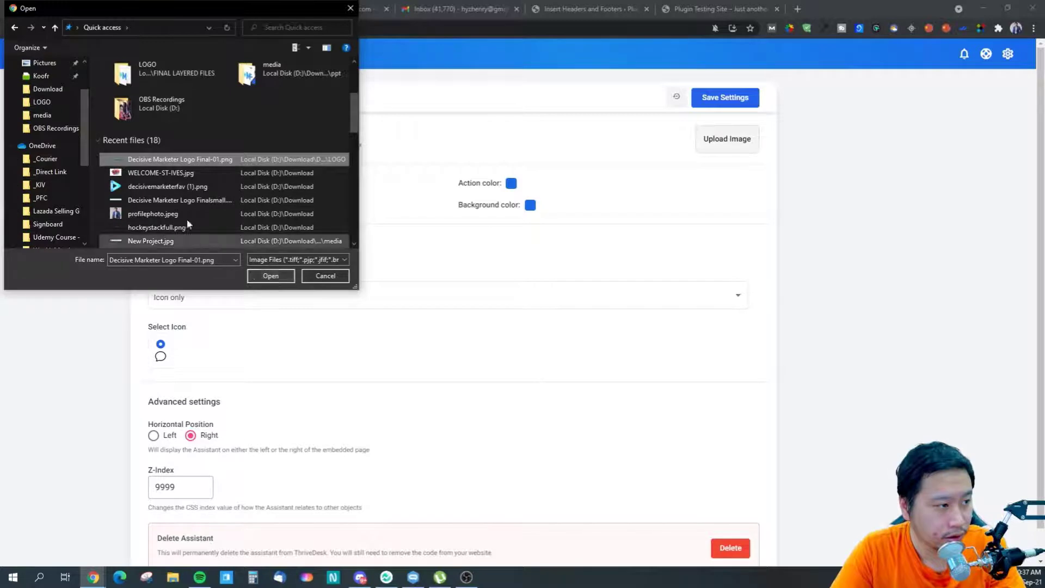
pyautogui.click(169, 186)
pyautogui.click(174, 200)
pyautogui.click(256, 281)
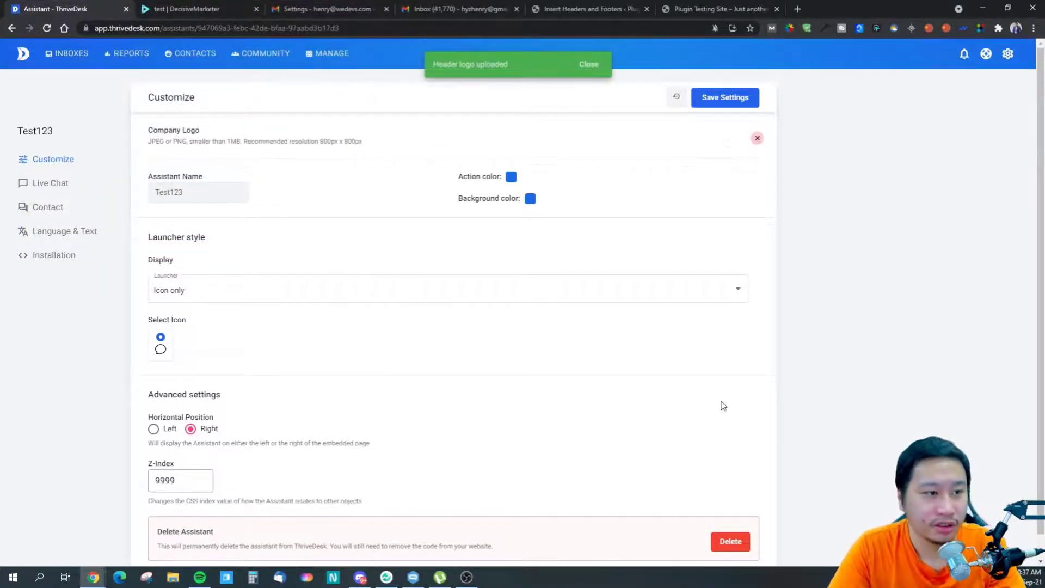
# - Save the assistant settings and go back to the Plugin Testing Site front page
pyautogui.scroll(-1, 796, 490)
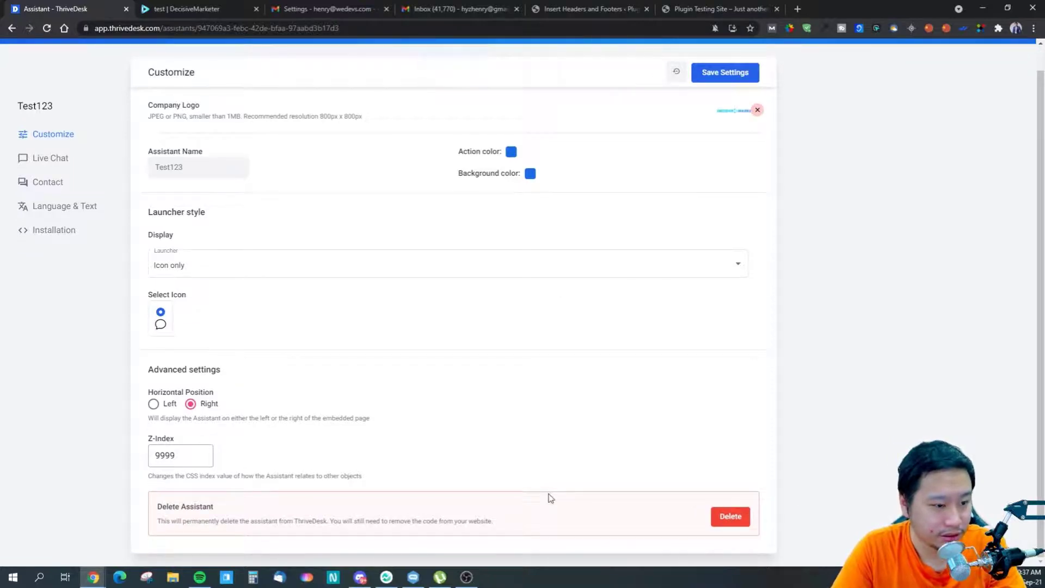
pyautogui.scroll(1, 703, 74)
pyautogui.click(707, 98)
pyautogui.click(705, 7)
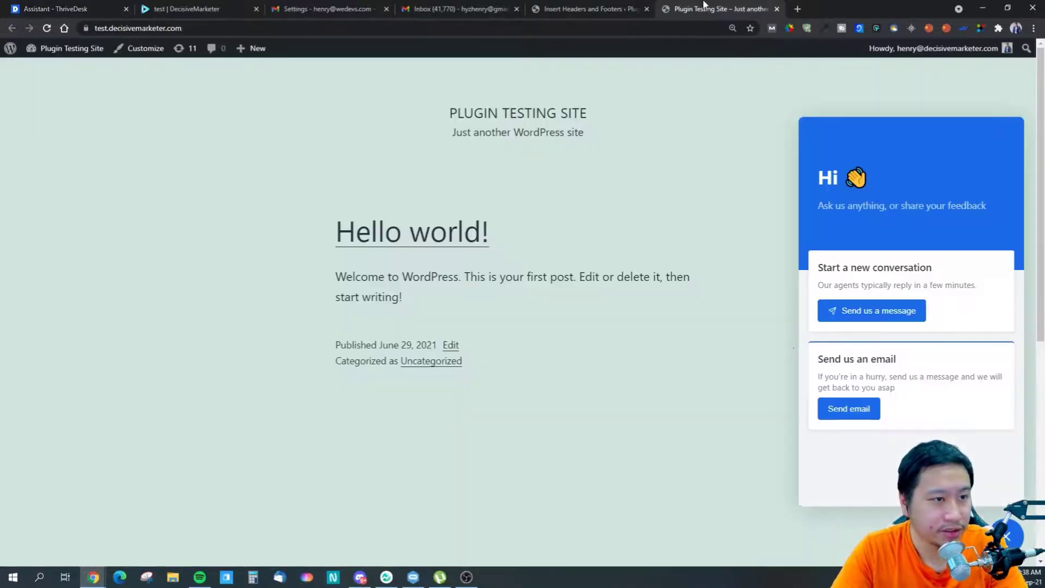